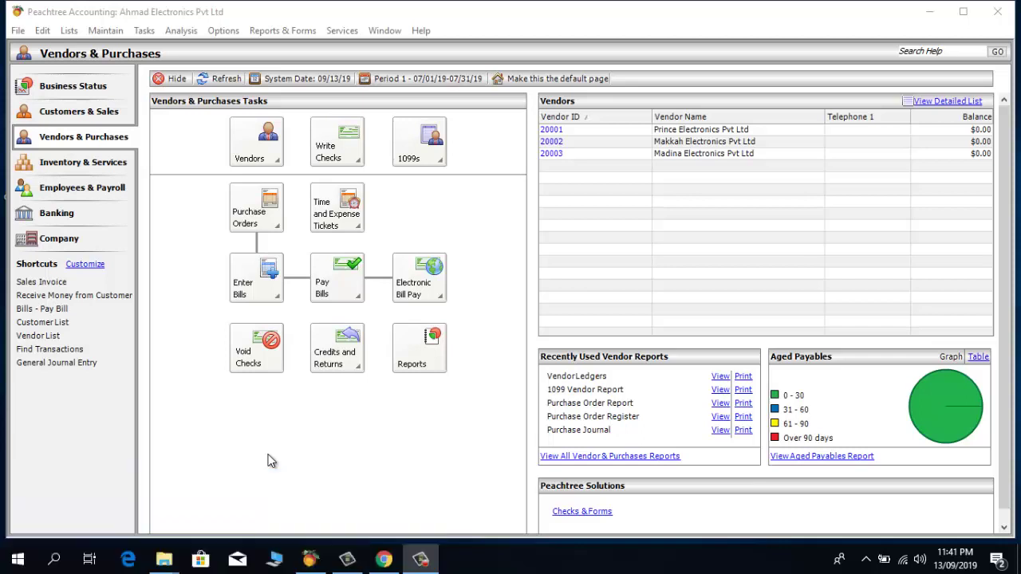
Start a new vendor bill for Prince Electronics Pvt Ltd
click(94, 142)
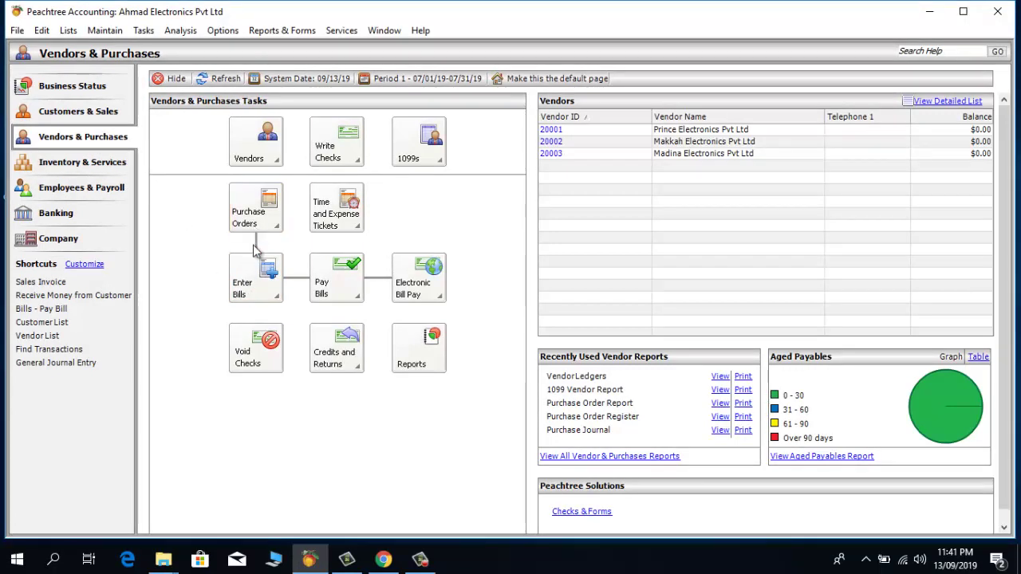
click(257, 290)
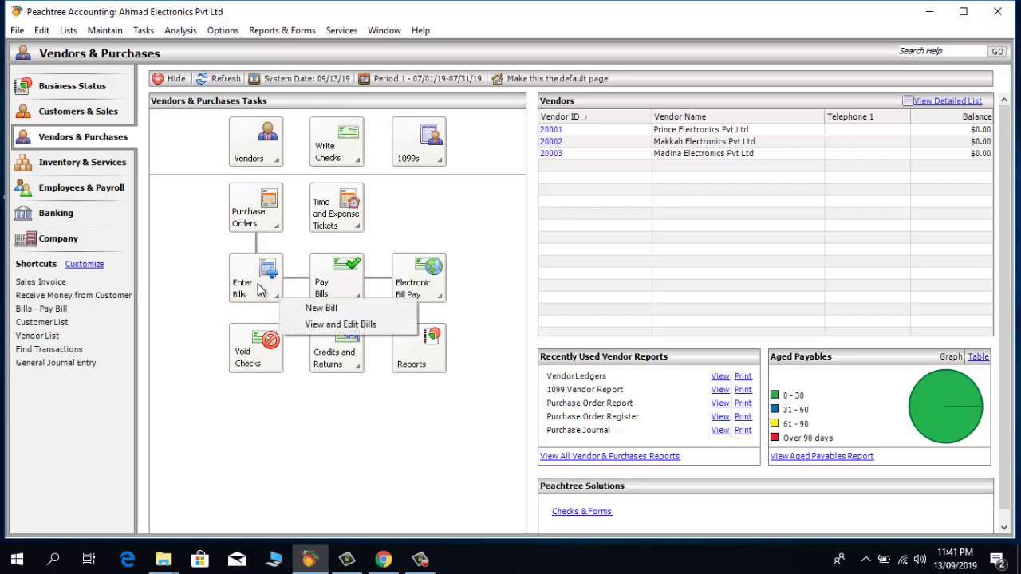
click(302, 311)
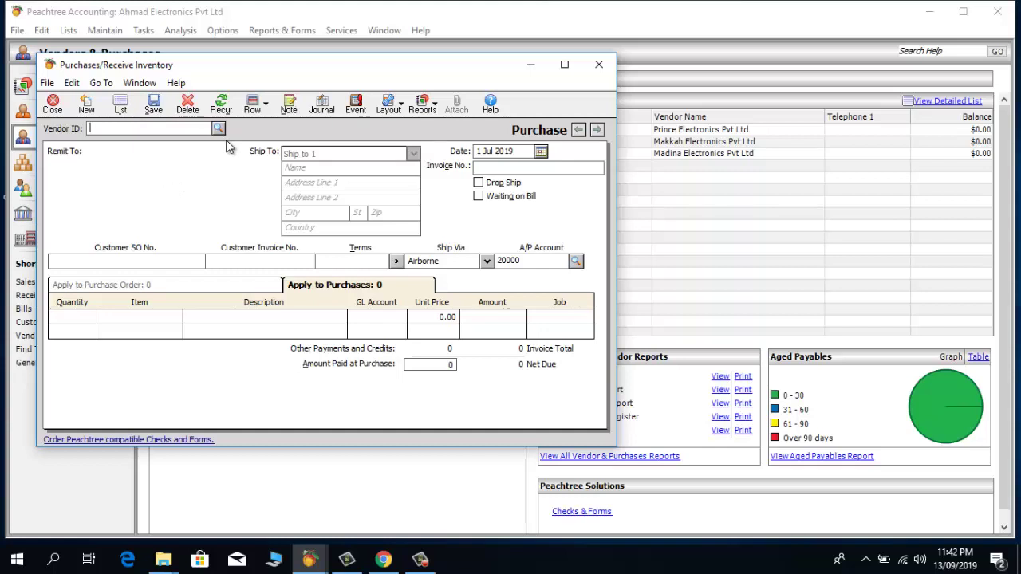
click(218, 128)
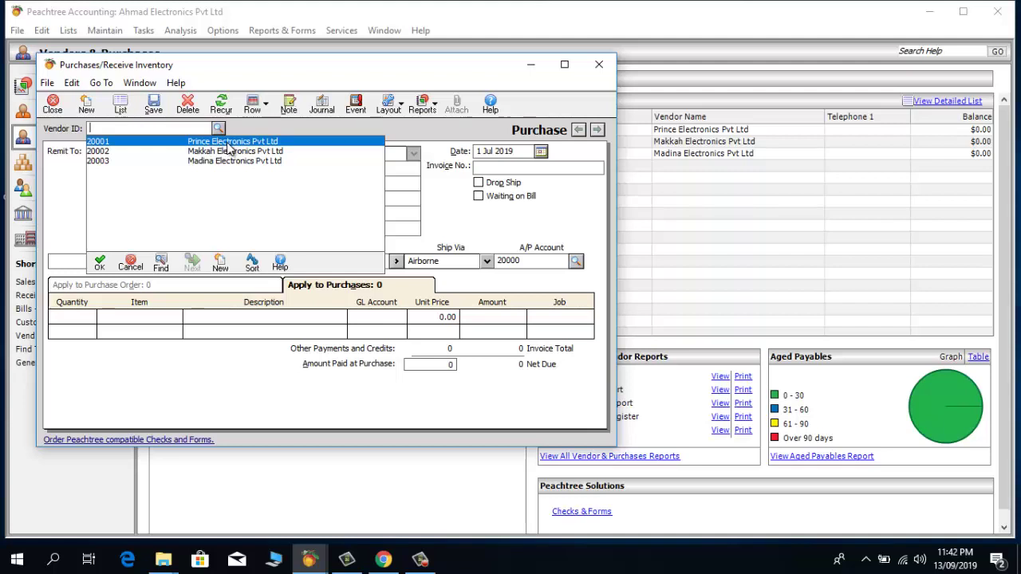
double_click(227, 142)
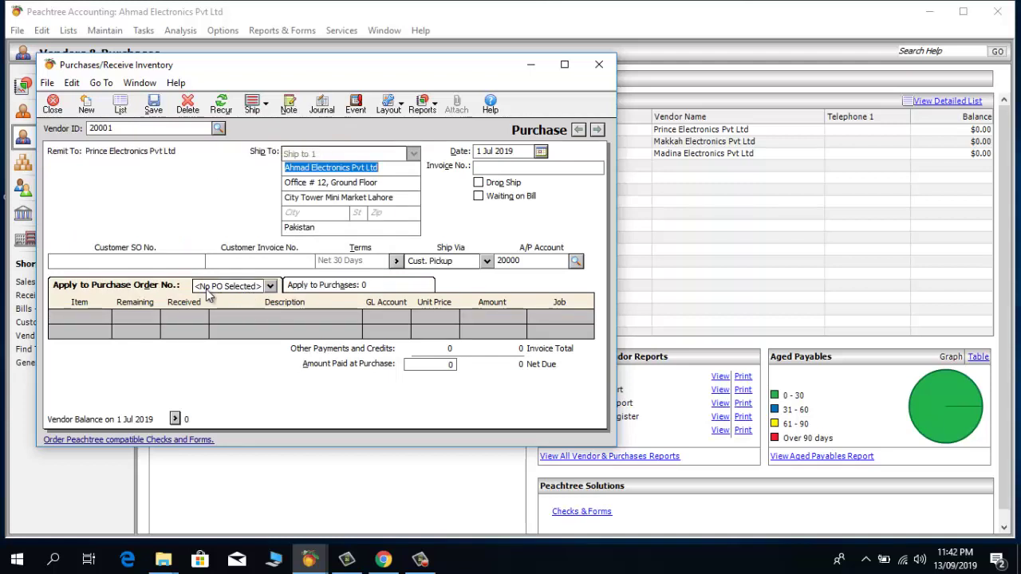
Apply the vendor's existing purchase order to the bill to load its refrigerator and air conditioner lines
click(271, 287)
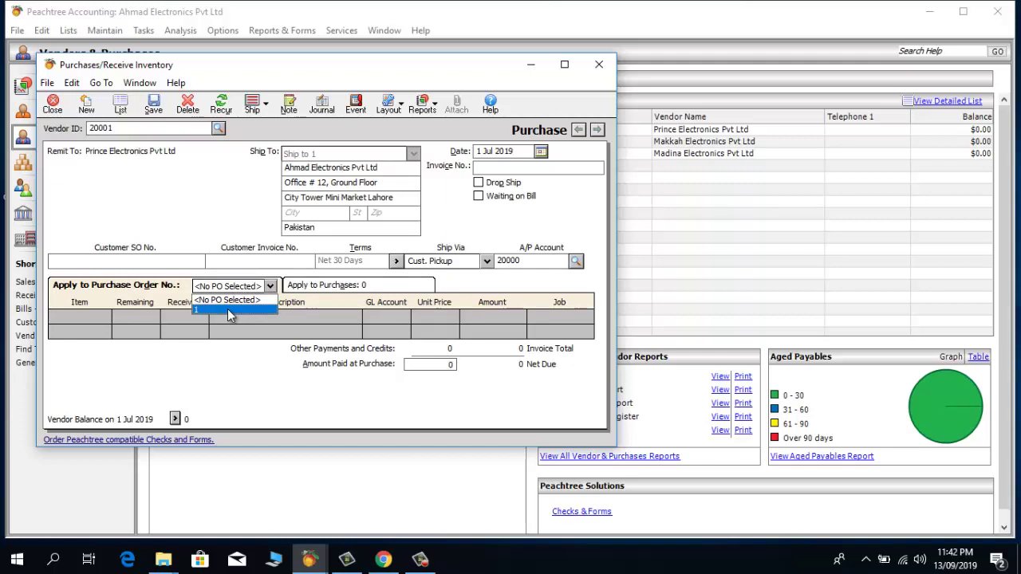
click(522, 167)
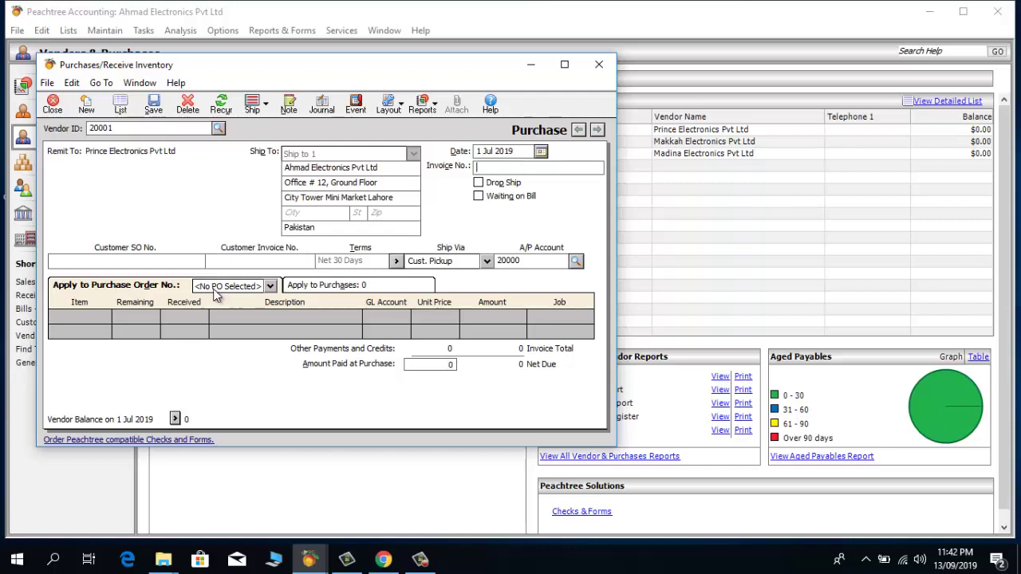
click(271, 287)
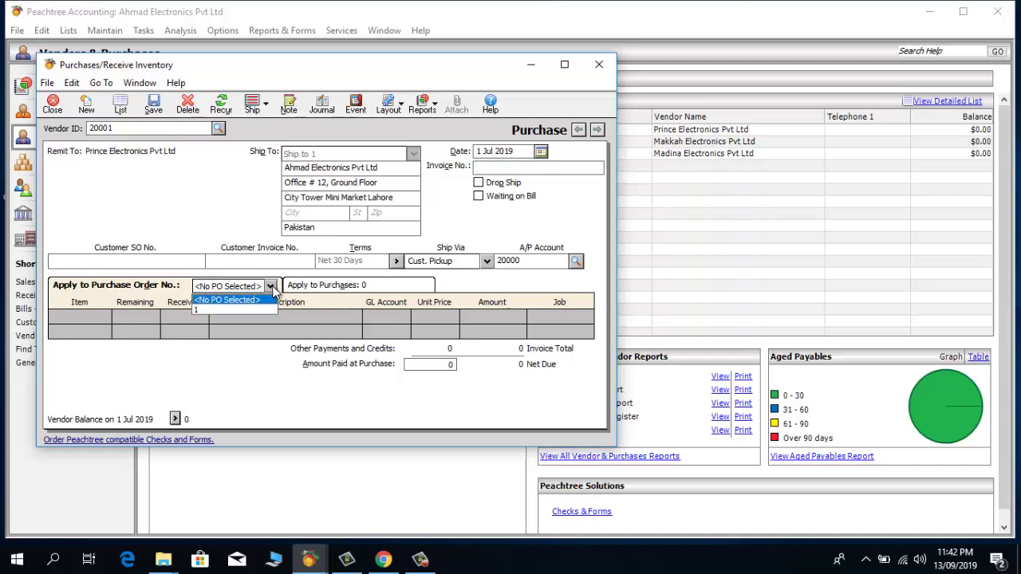
click(229, 310)
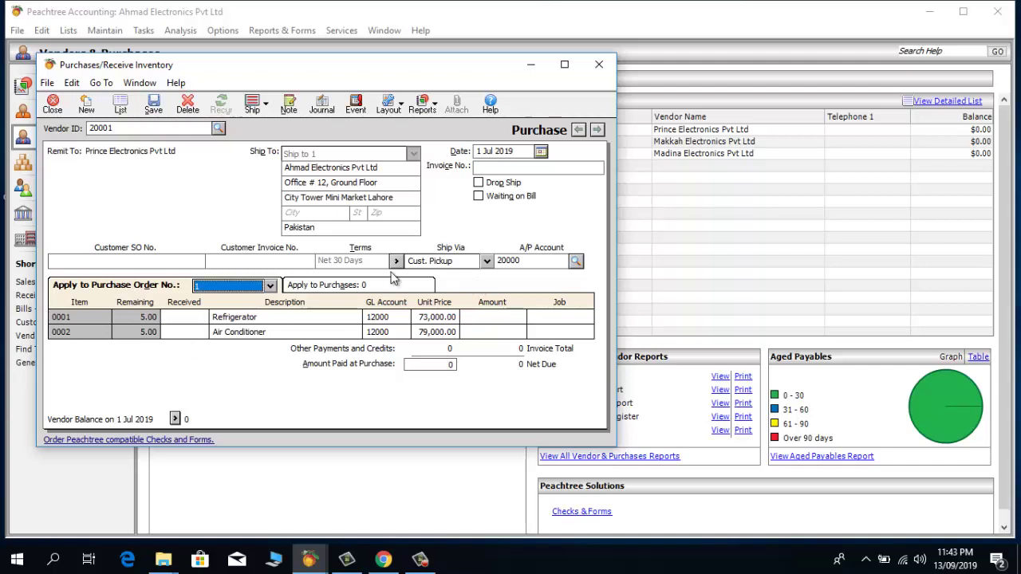
Close the Prince Electronics Pvt Ltd bill without saving it
click(270, 287)
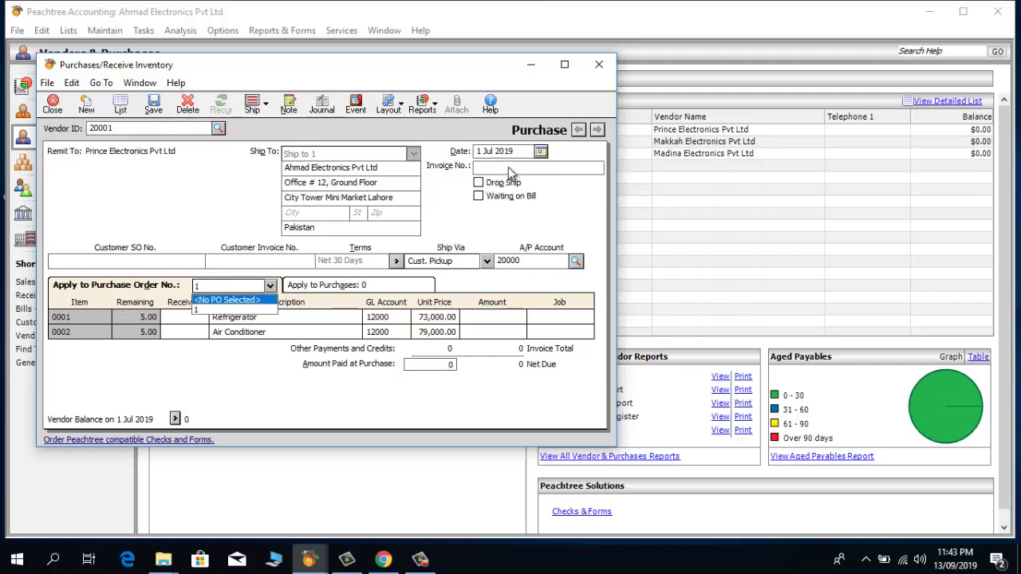
click(601, 72)
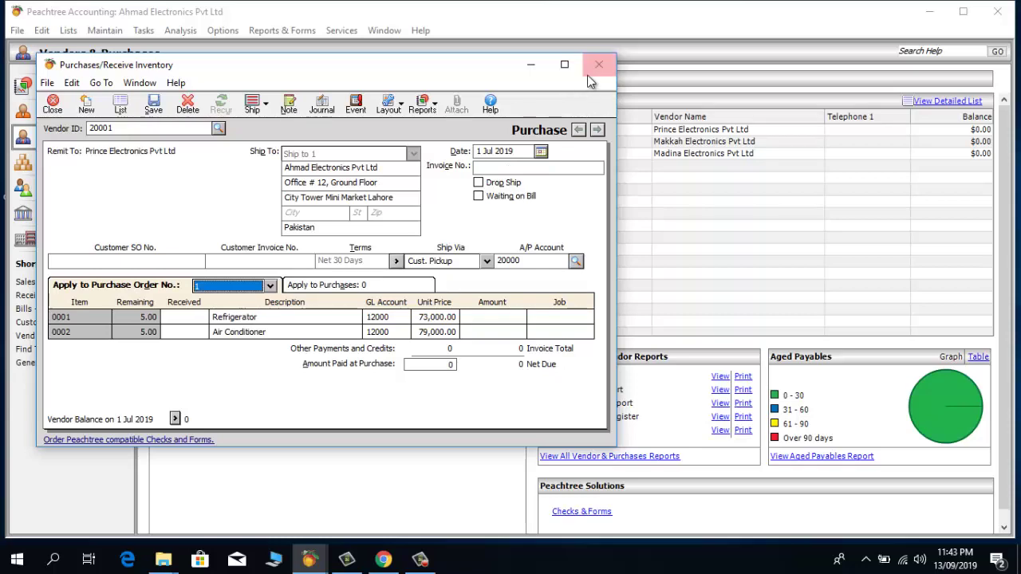
click(596, 70)
click(339, 293)
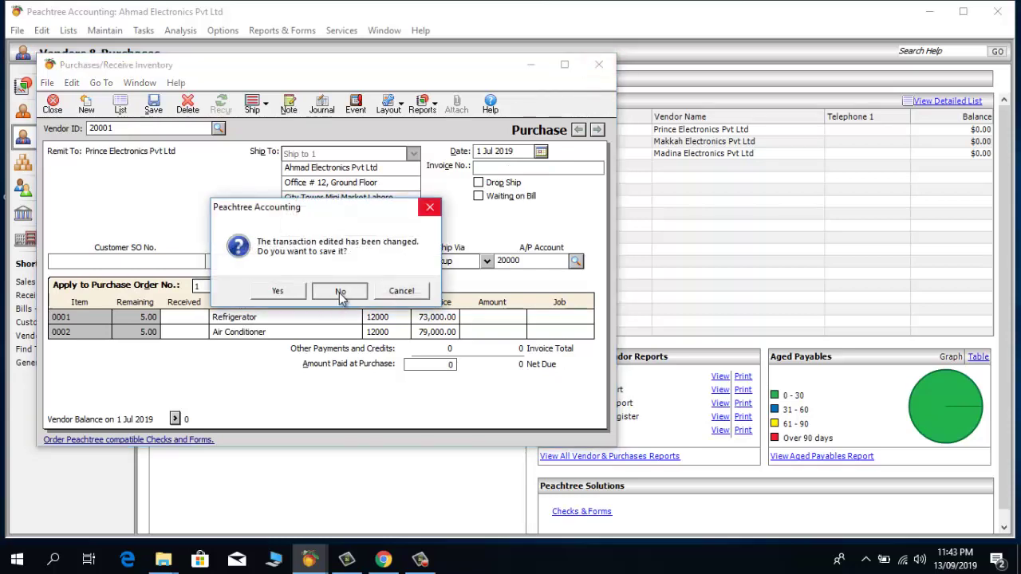
Clear the PO number on the existing Prince Electronics Pvt Ltd purchase order, save it and close the purchase order list
click(256, 227)
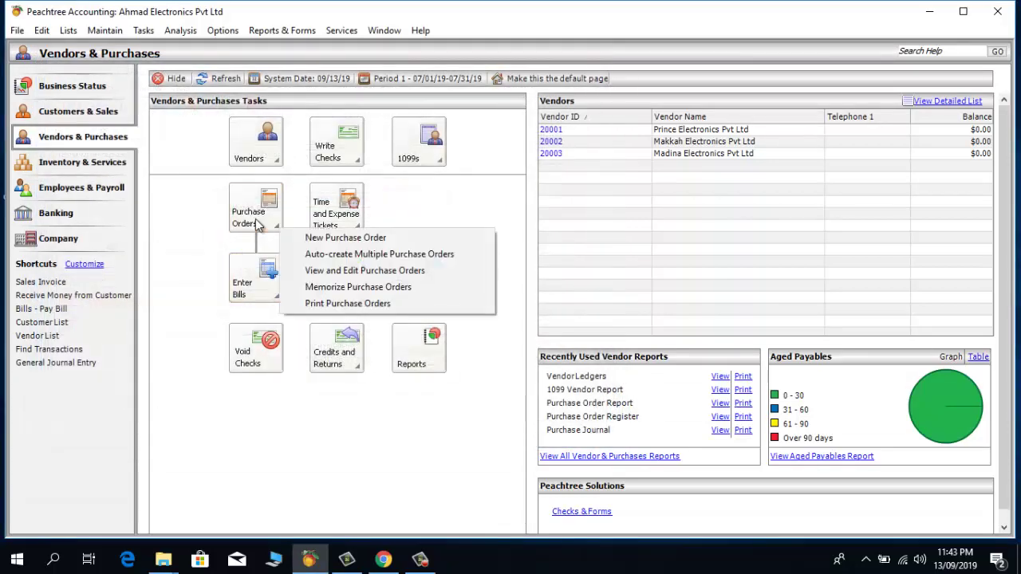
click(306, 273)
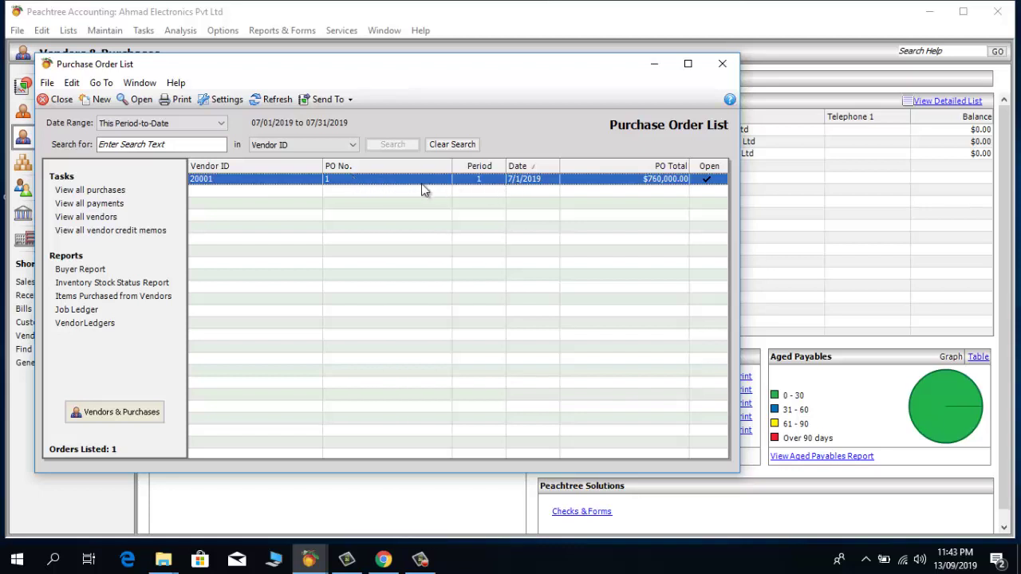
double_click(263, 179)
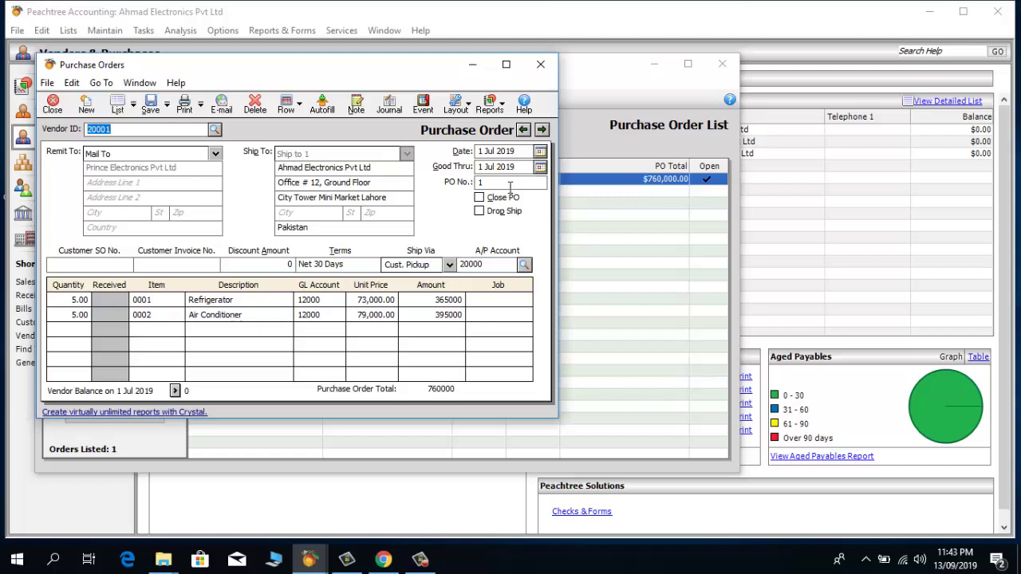
click(510, 187)
key(BackSpace)
click(151, 107)
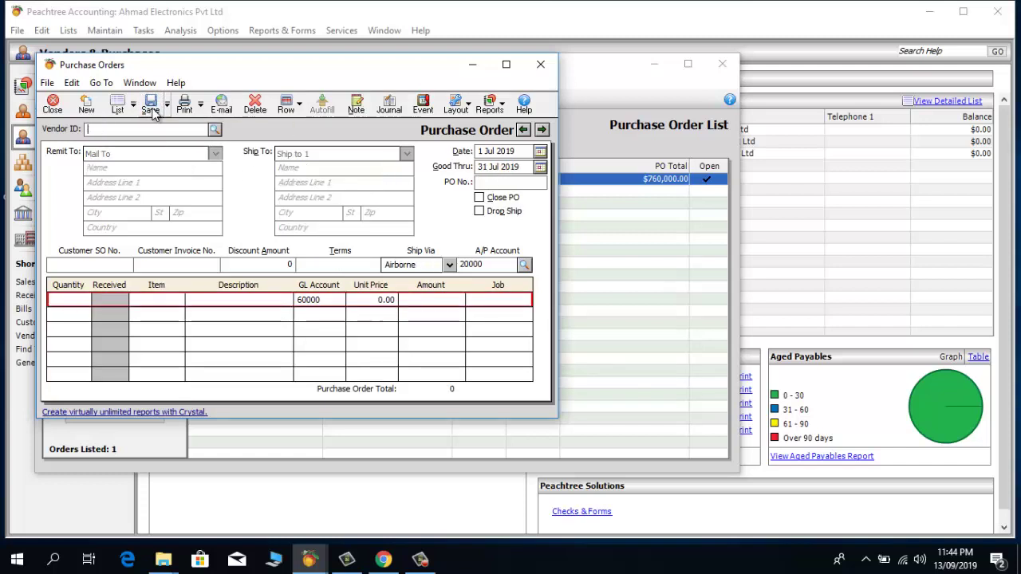
click(540, 64)
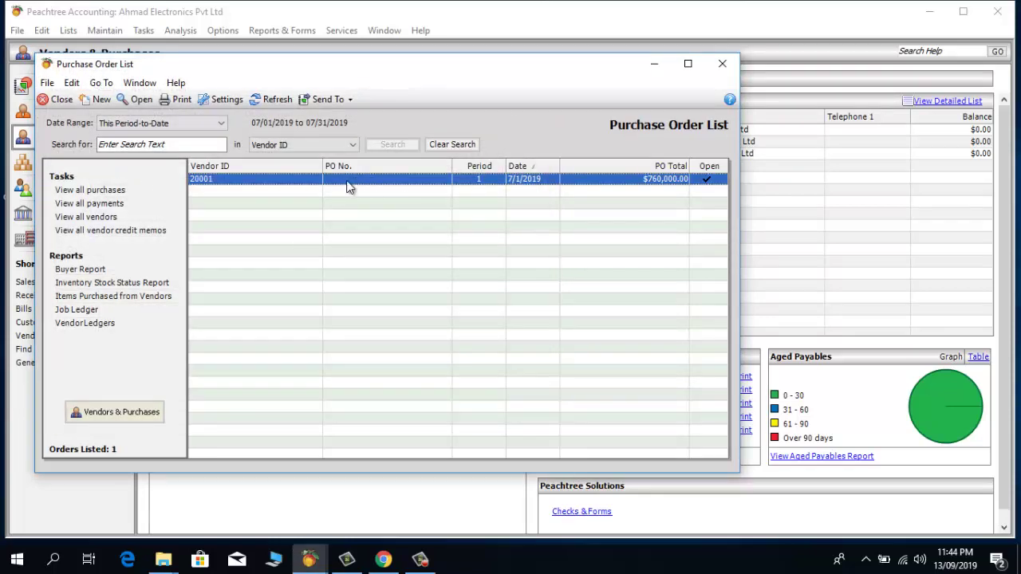
click(722, 64)
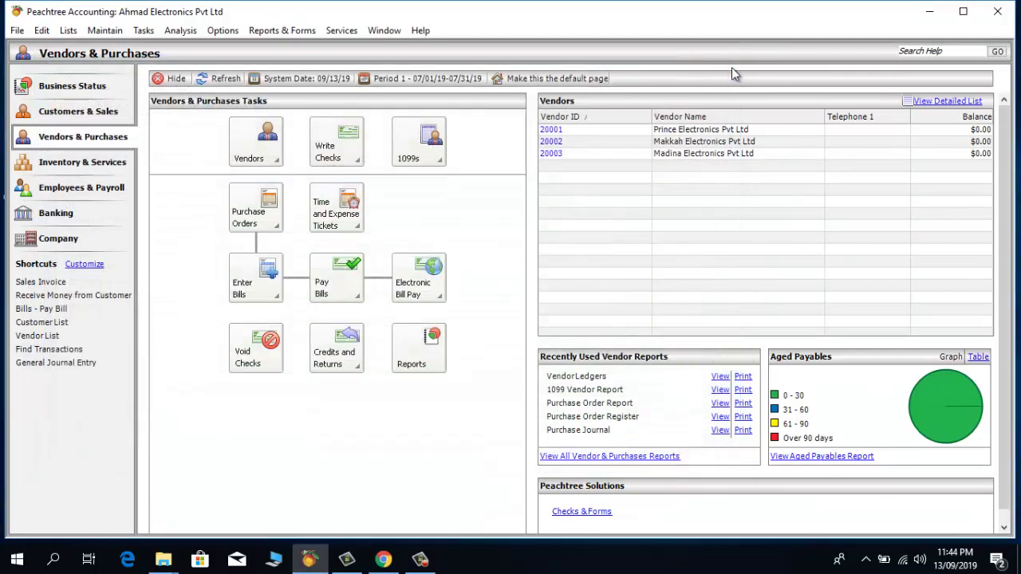
Try a new bill for Prince Electronics Pvt Ltd while its purchase order has no number, and discard the bill
click(251, 287)
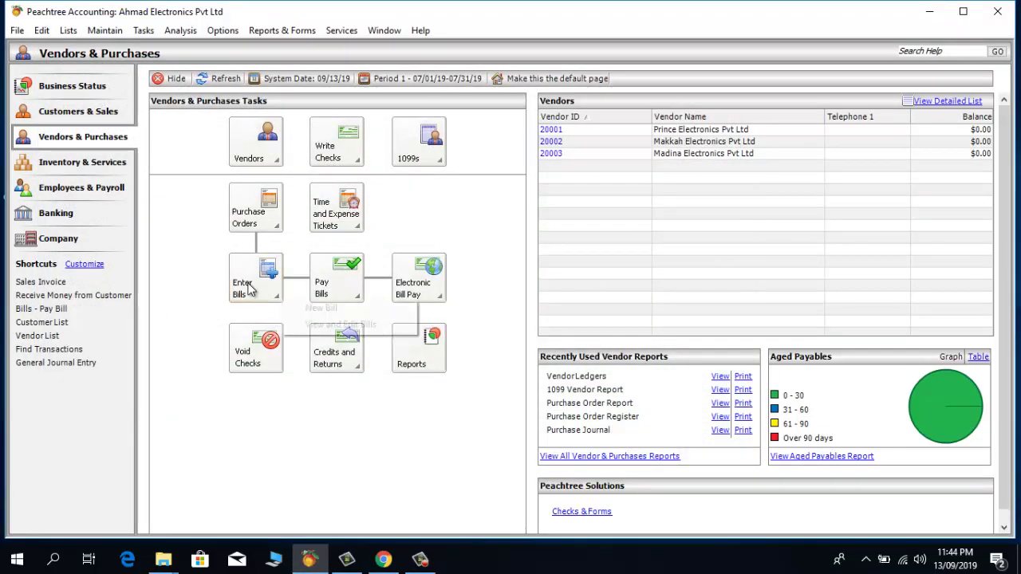
click(297, 309)
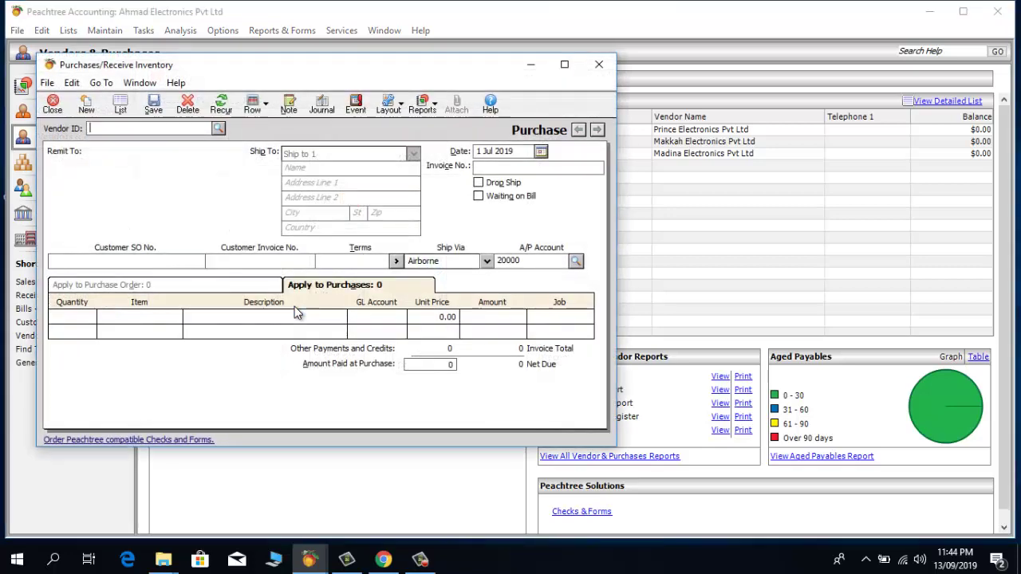
click(218, 129)
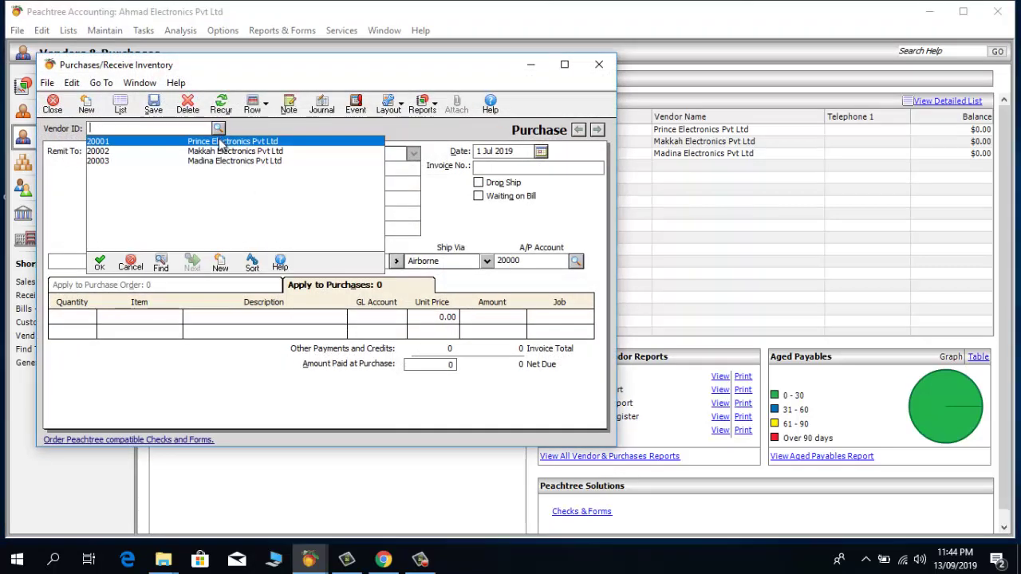
double_click(221, 144)
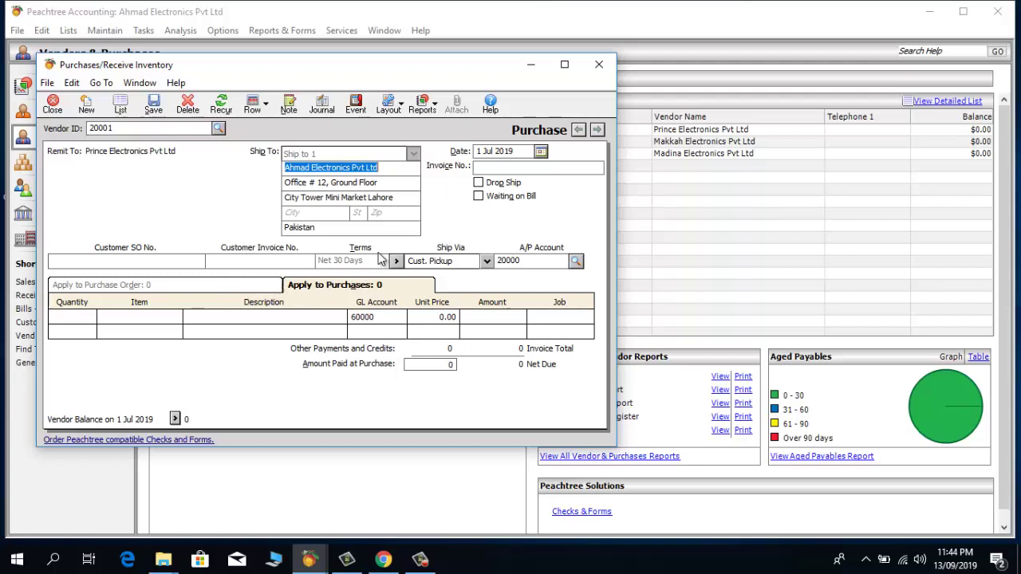
click(606, 70)
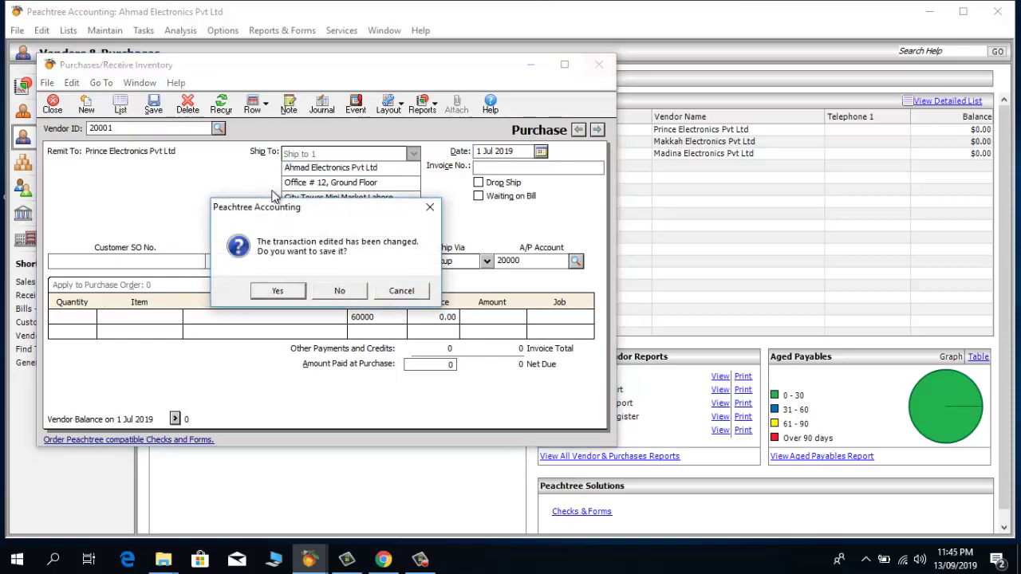
click(340, 291)
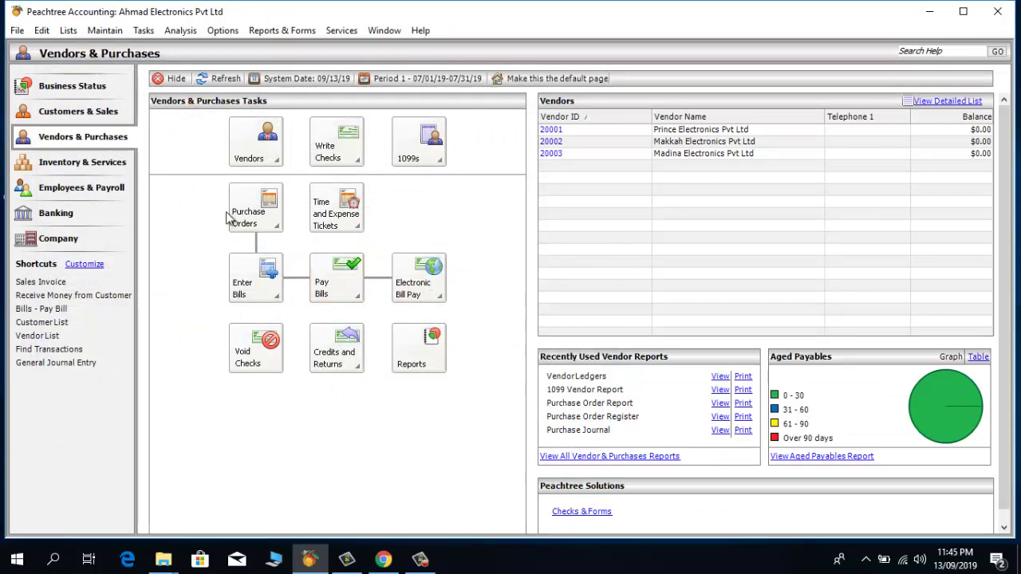
Enter the PO number on the existing Prince Electronics Pvt Ltd purchase order, save it and close the purchase order list
click(257, 220)
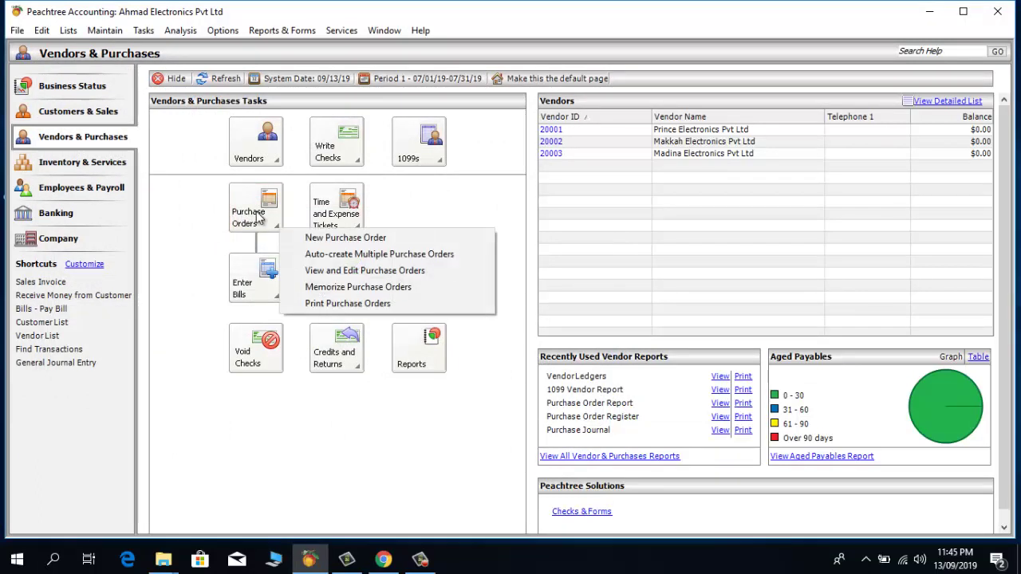
click(300, 272)
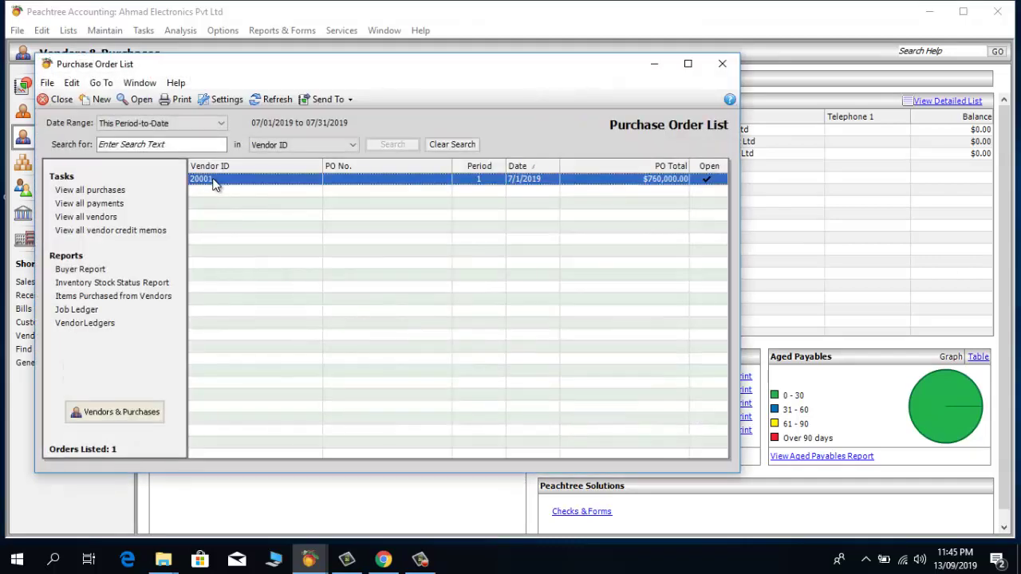
double_click(213, 180)
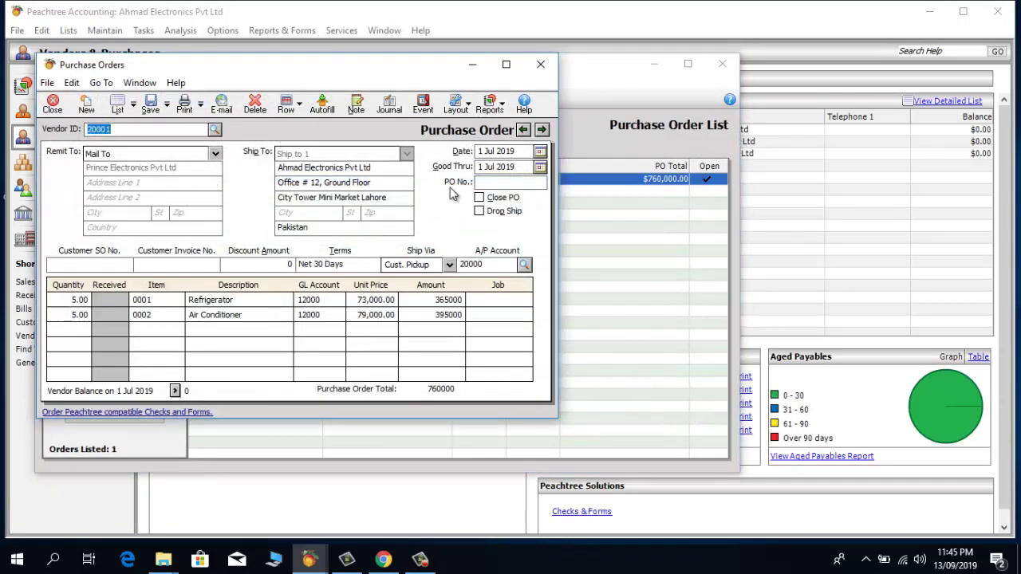
click(510, 182)
text(1)
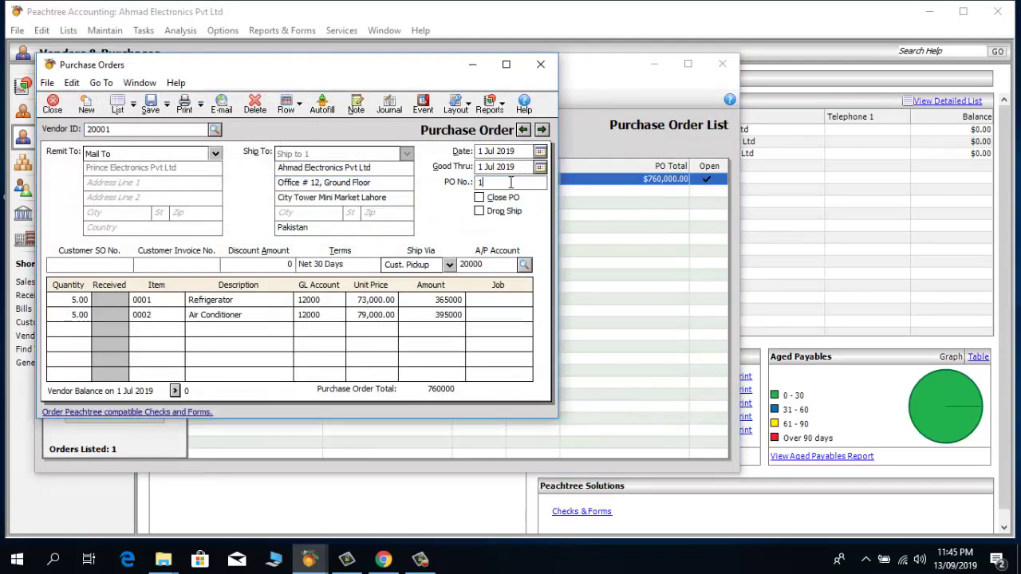
click(149, 105)
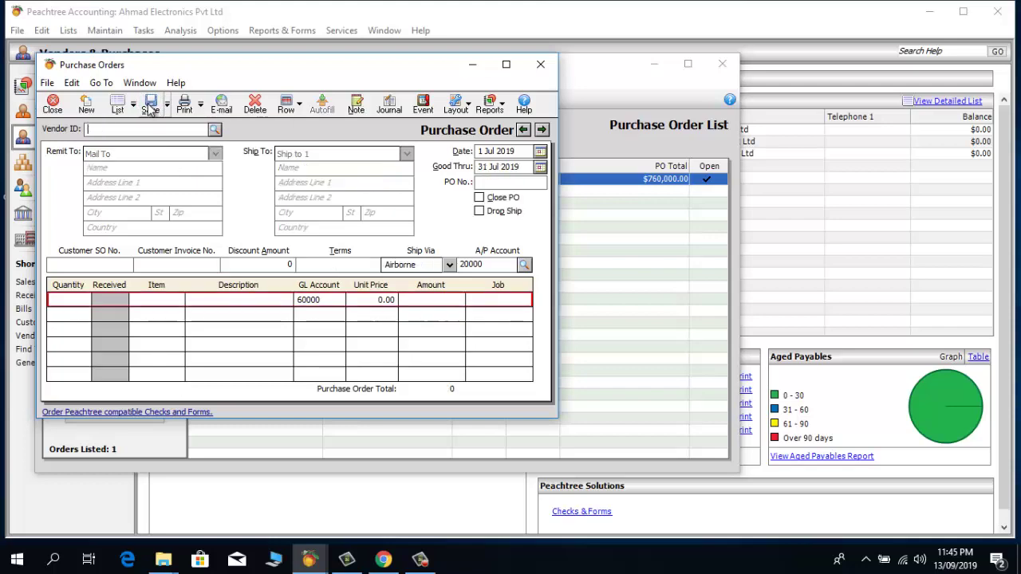
click(540, 64)
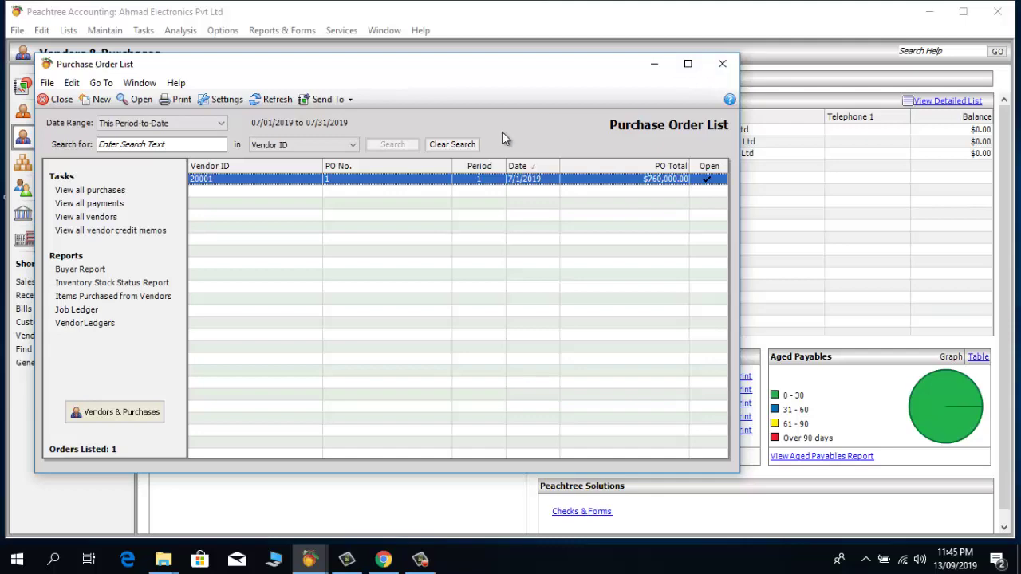
click(722, 63)
Start a new bill for vendor Prince Electronics Pvt Ltd and open the choice of its purchase orders
mouse_move(245, 290)
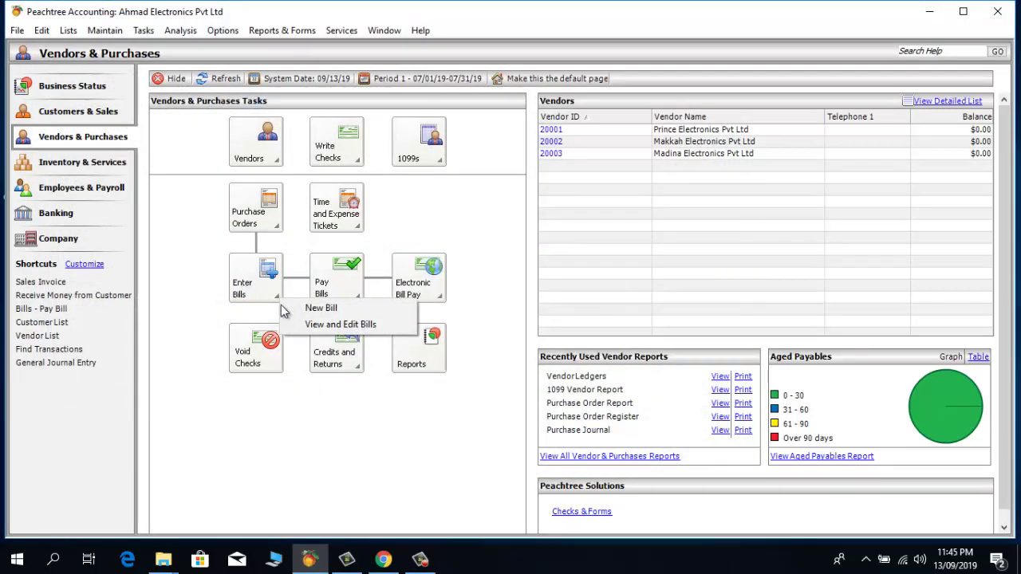
click(319, 308)
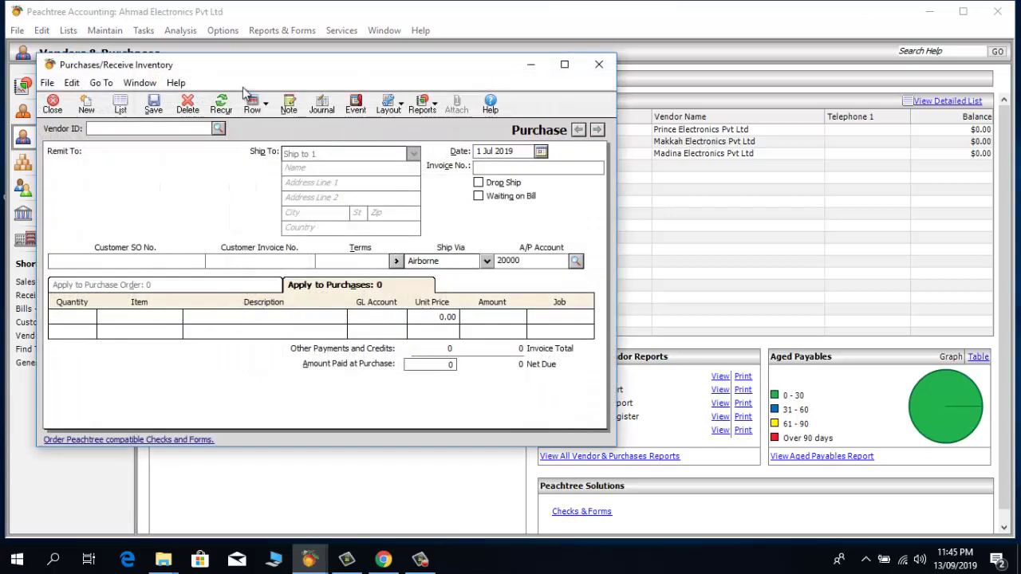
click(218, 128)
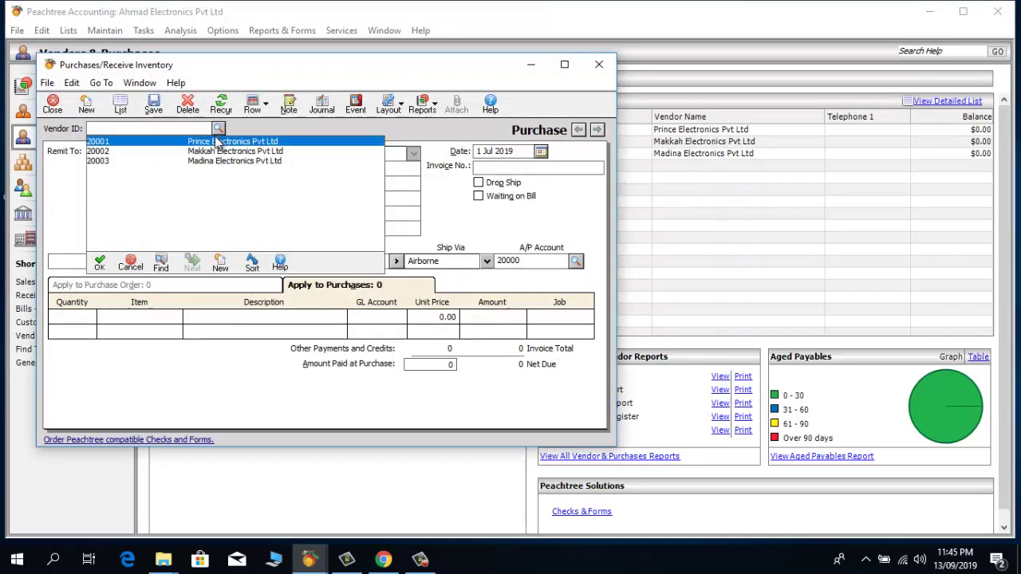
double_click(214, 141)
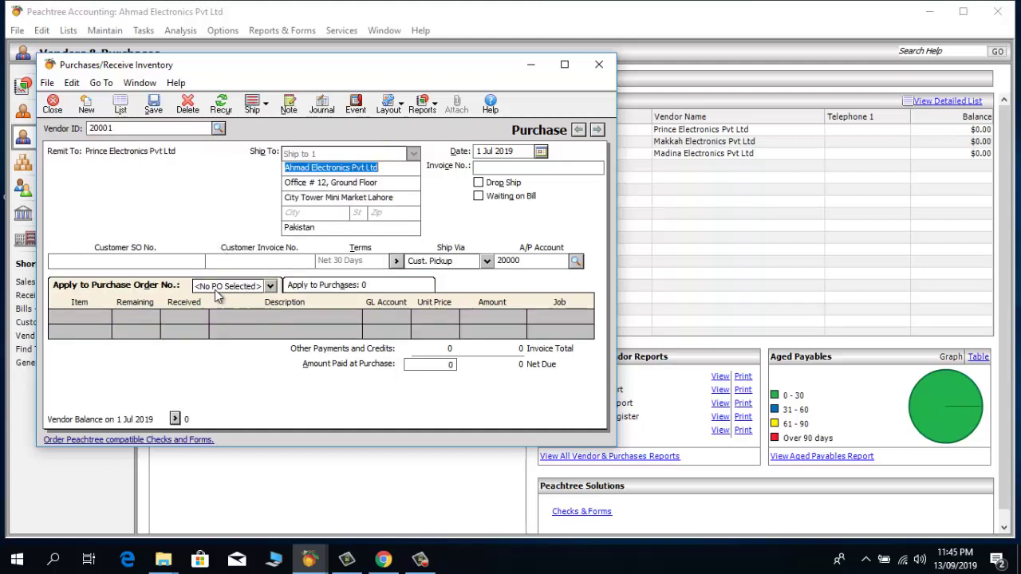
click(270, 287)
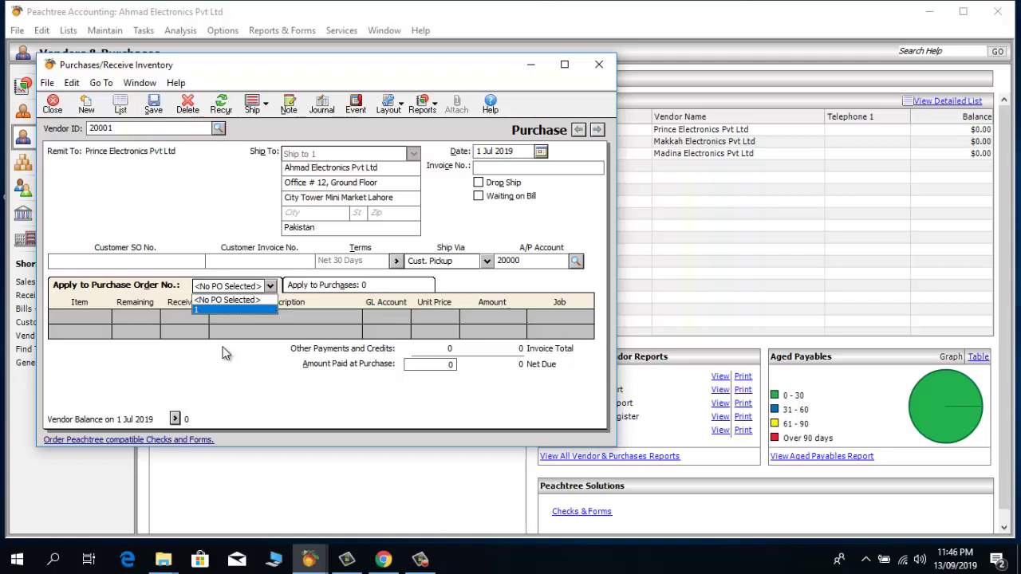
Enter invoice number 101 on the Prince Electronics Pvt Ltd bill, dated 1 Jul 2019
click(508, 165)
click(507, 166)
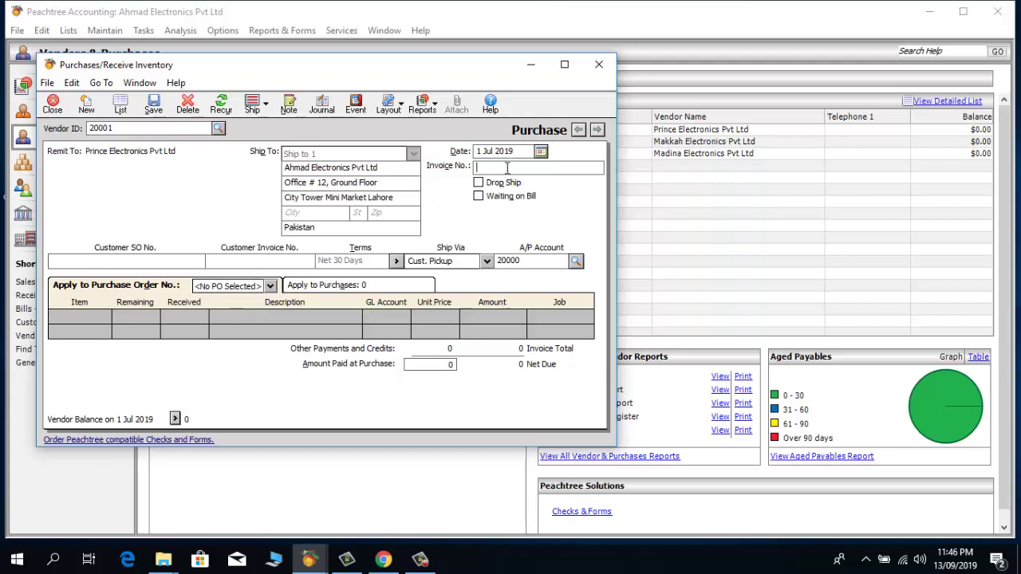
text(101)
click(541, 152)
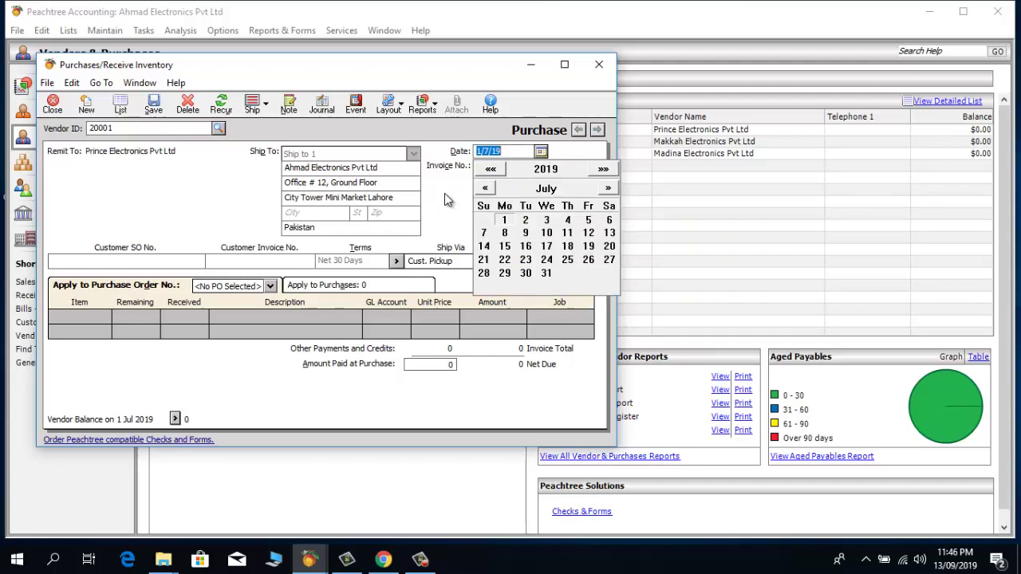
key(Tab)
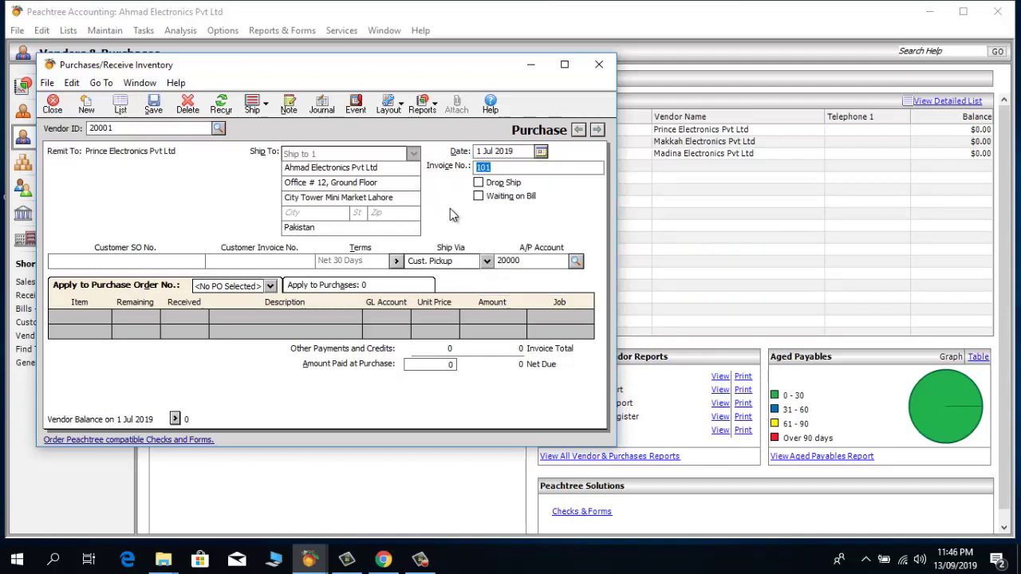
Apply the bill to the vendor's numbered purchase order and select the Inventory-Stoves GL account for the Refrigerator line
click(271, 286)
click(243, 308)
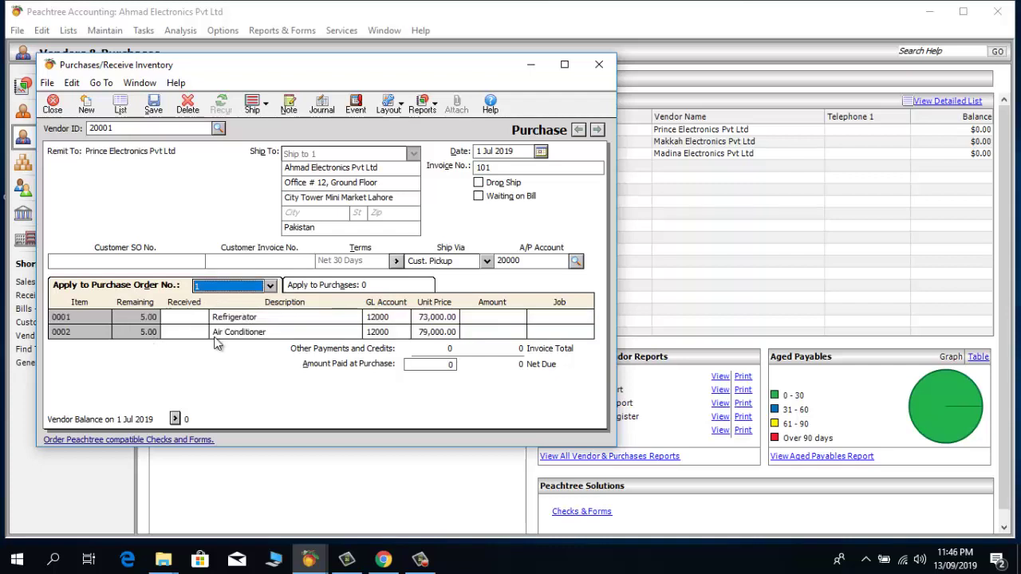
click(397, 319)
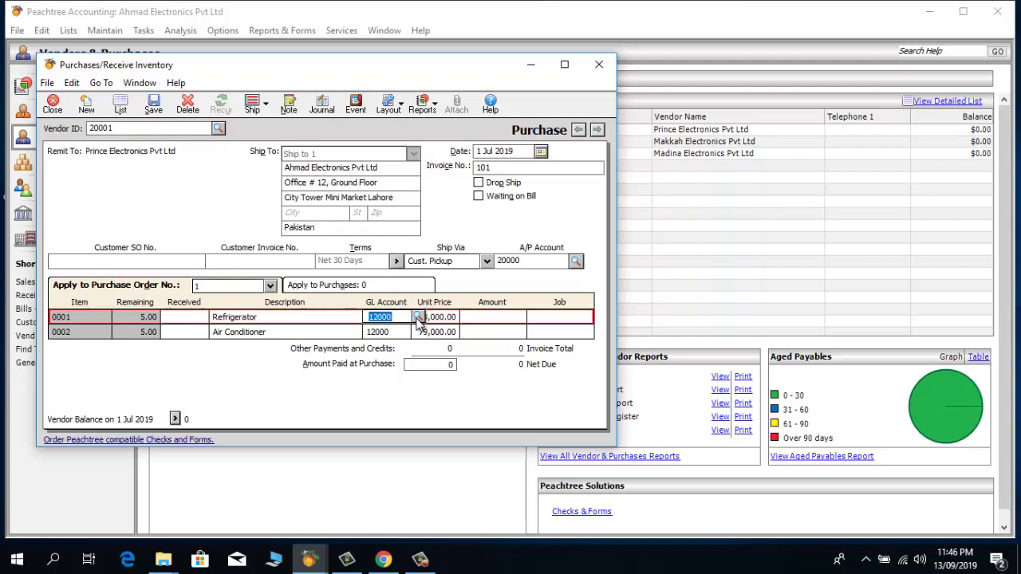
click(418, 319)
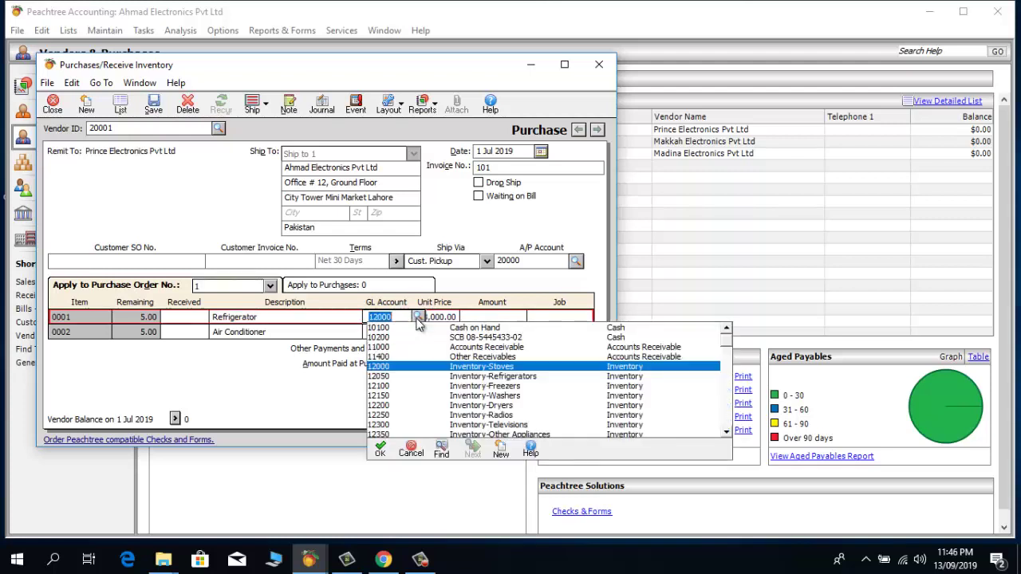
double_click(472, 367)
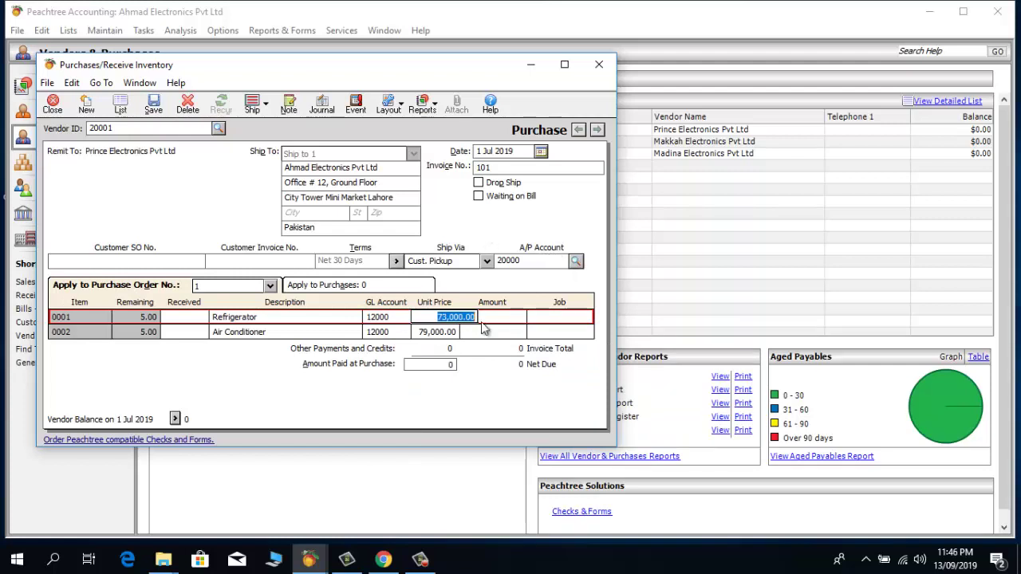
key(Tab)
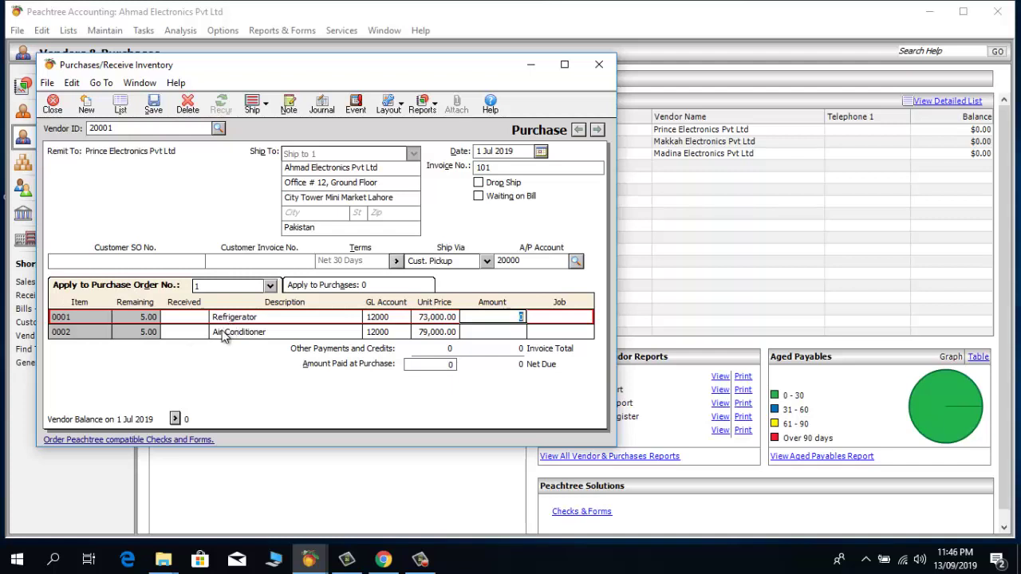
Record 3 units received for both the Refrigerator and Air Conditioner lines, and save and close the bill
click(185, 316)
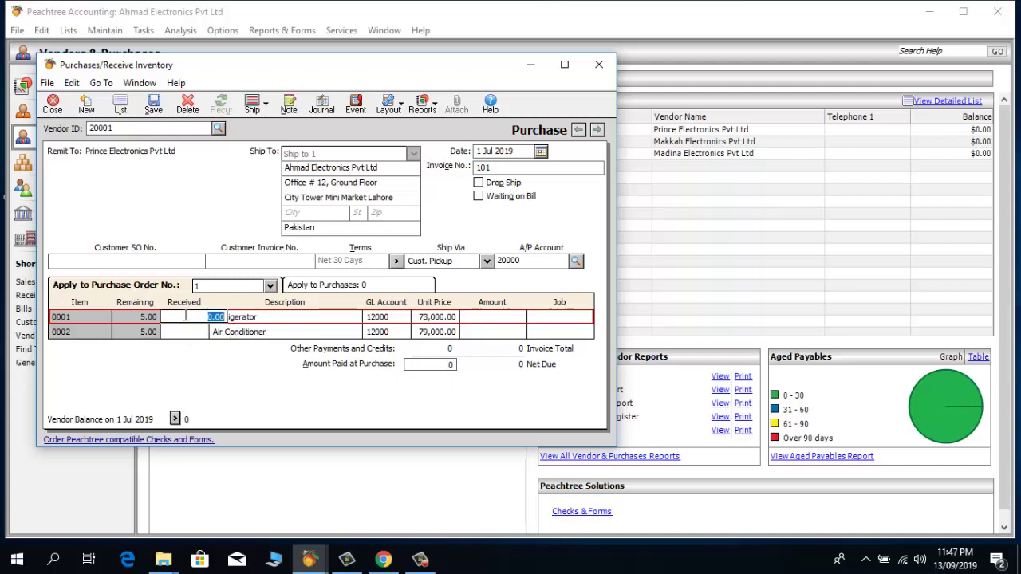
text(3)
key(Tab)
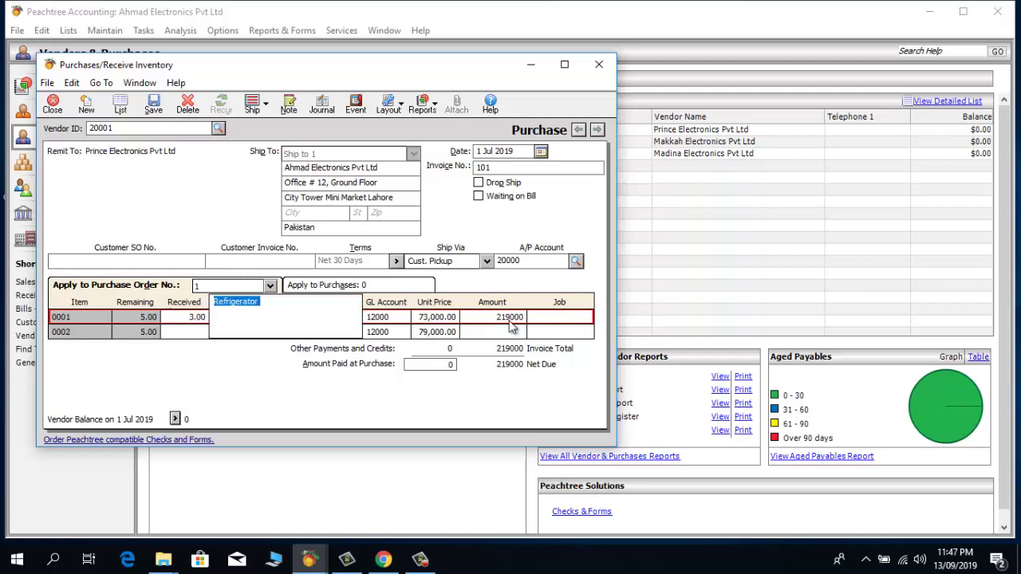
click(186, 333)
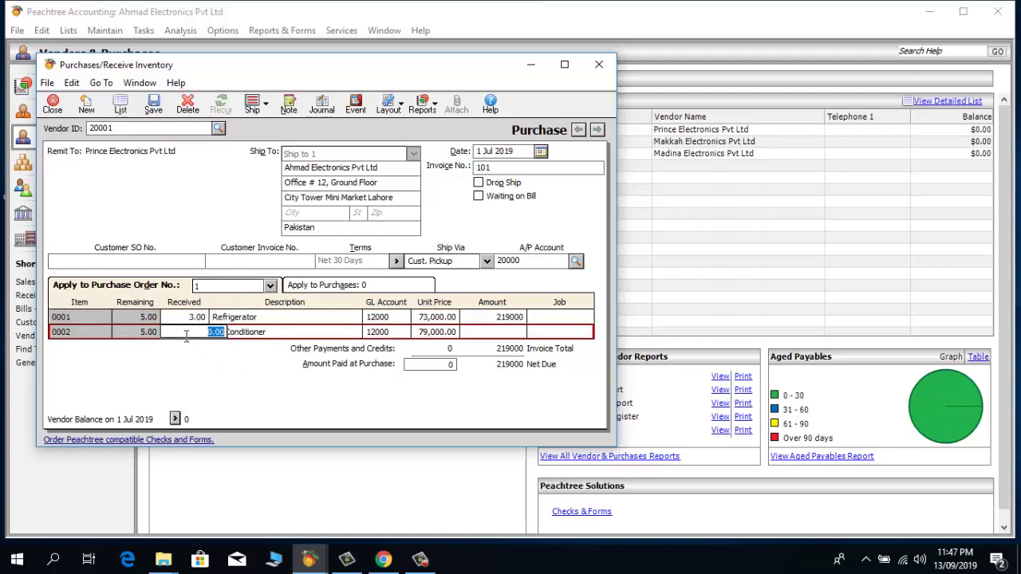
text(3)
key(Tab)
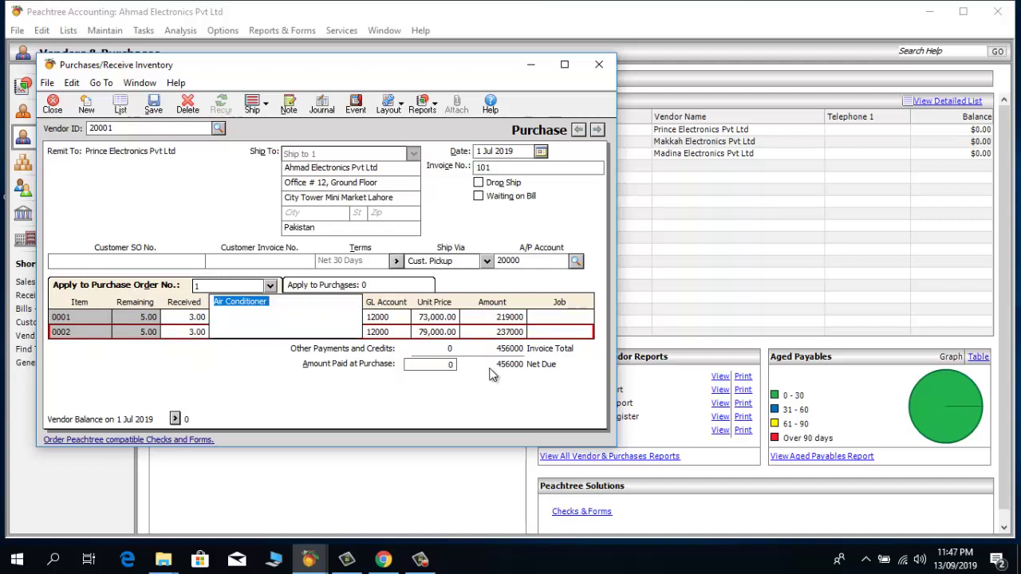
key(Tab)
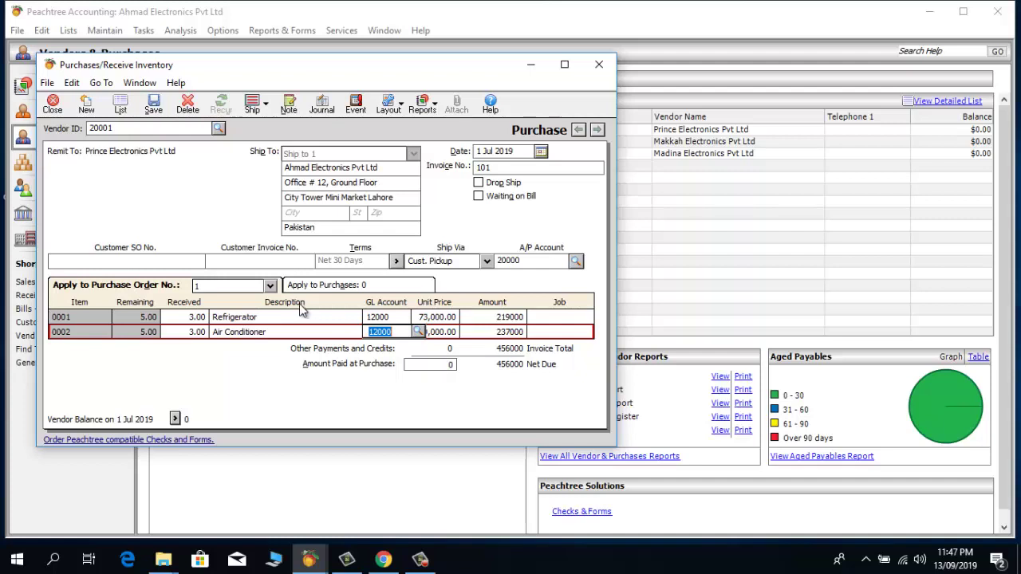
click(153, 106)
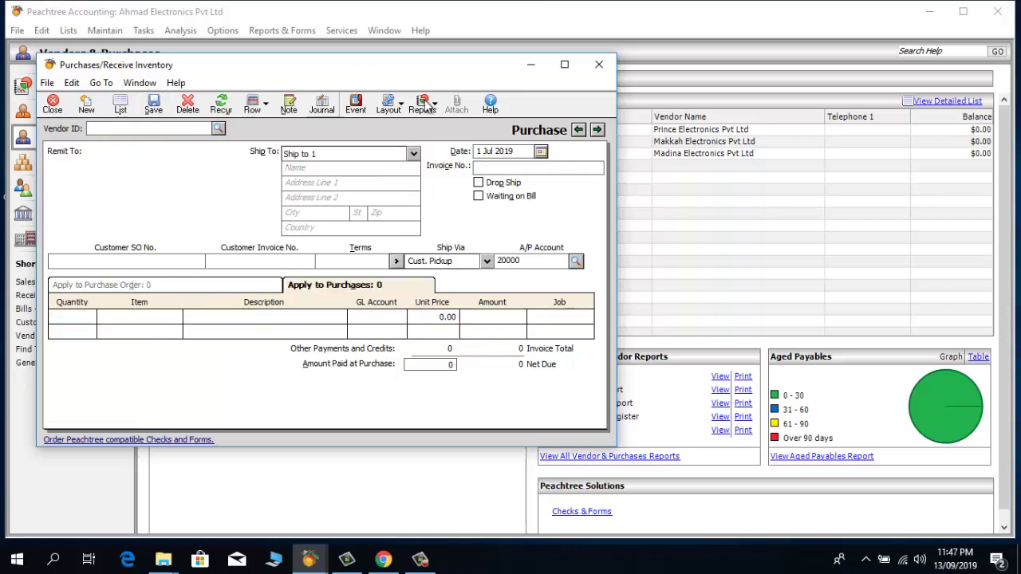
click(599, 64)
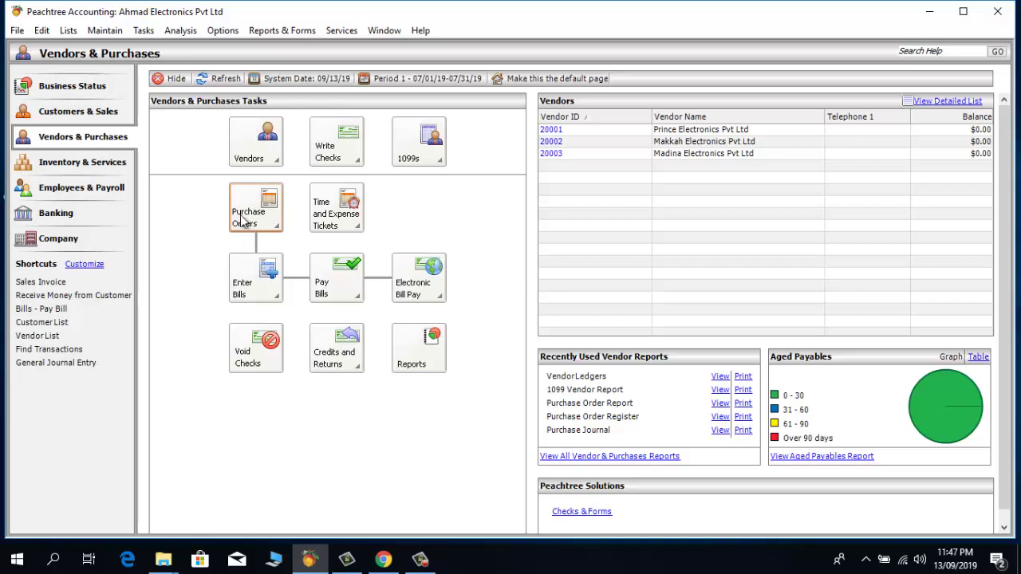
Check the remaining quantities on the Prince Electronics Pvt Ltd purchase order through another new bill, and discard that bill
click(260, 291)
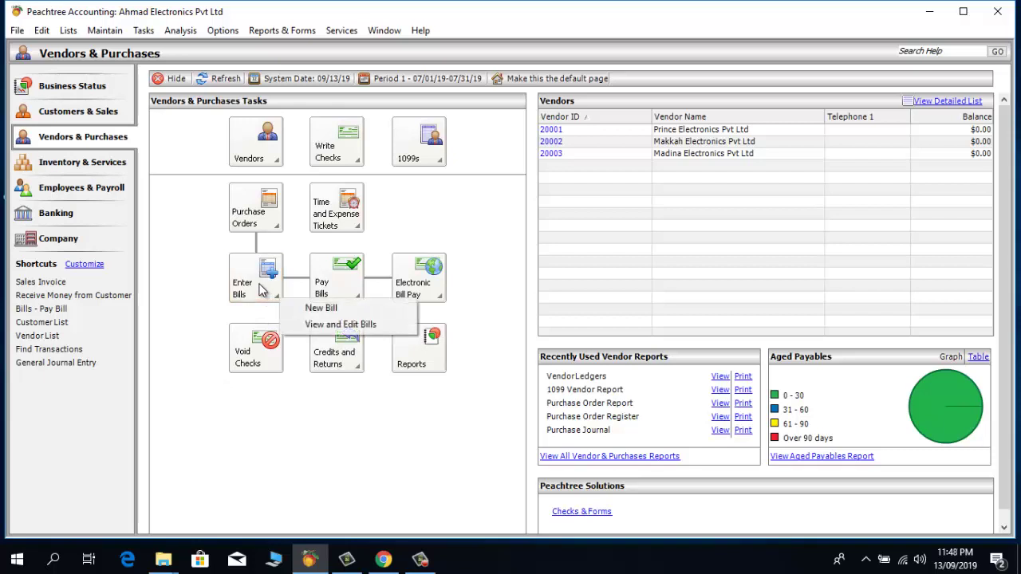
click(310, 314)
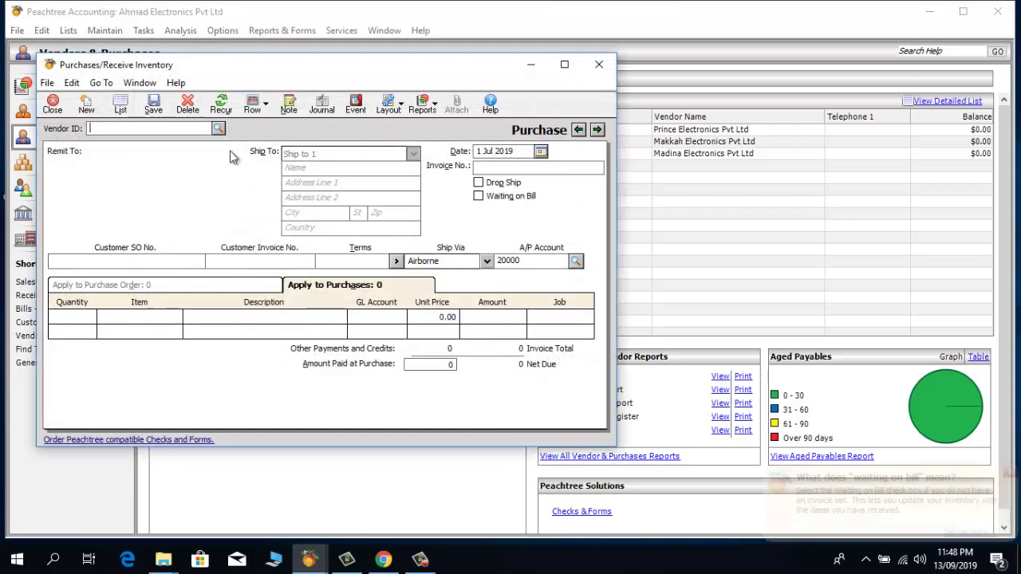
click(218, 129)
click(215, 144)
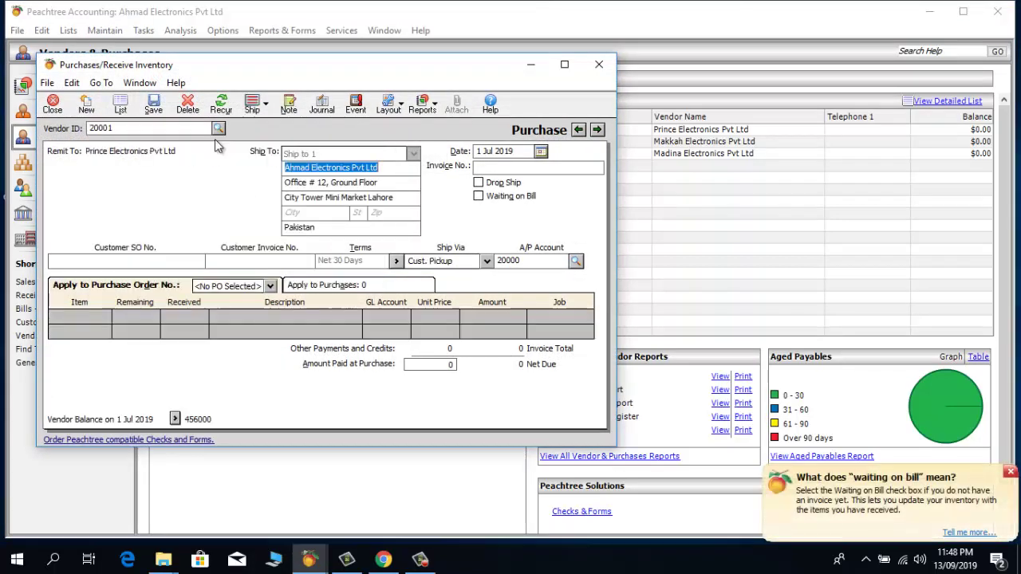
click(270, 286)
click(257, 310)
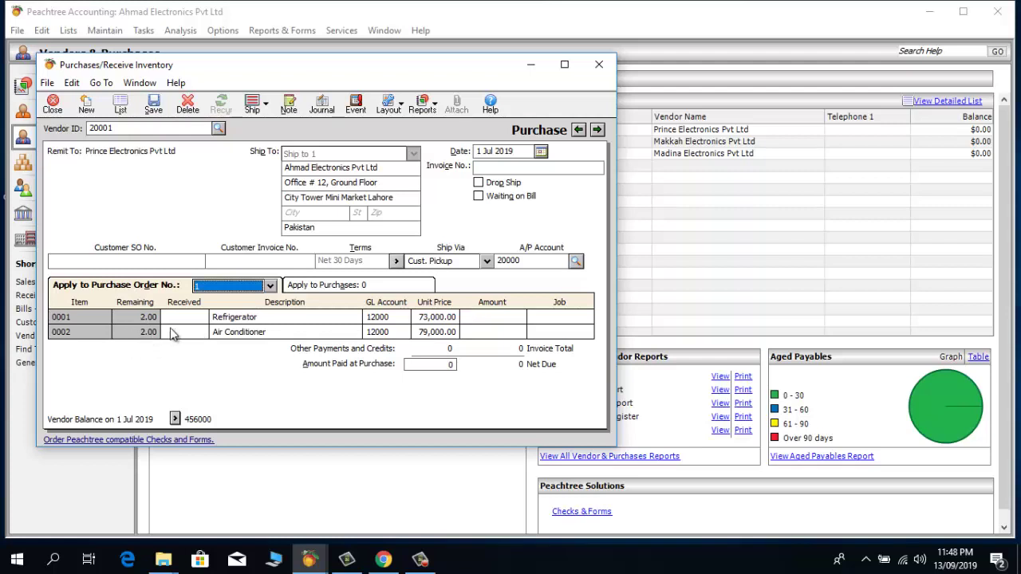
click(604, 70)
click(353, 295)
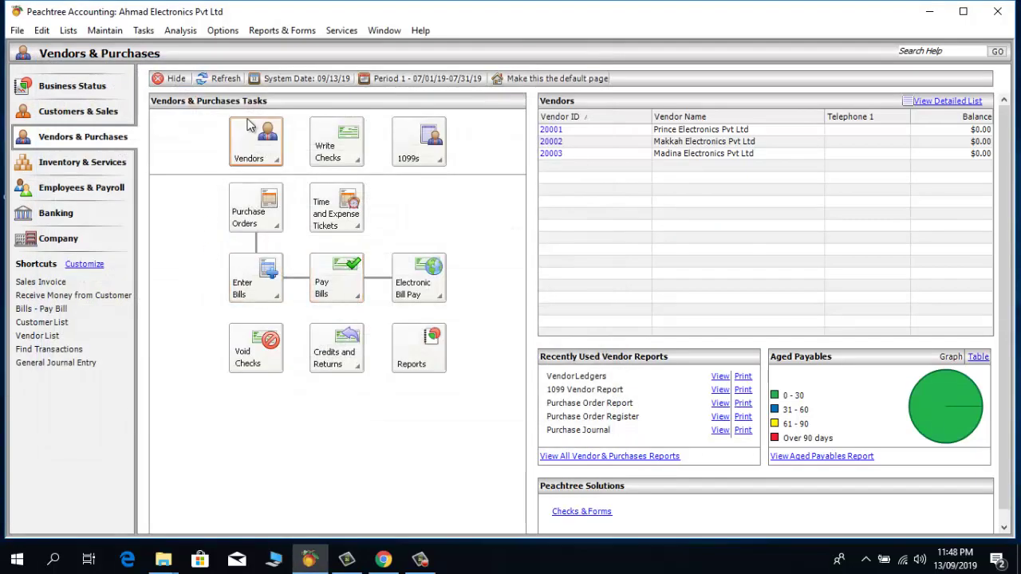
Display the standard Balance Sheet financial statement for the current period
click(279, 32)
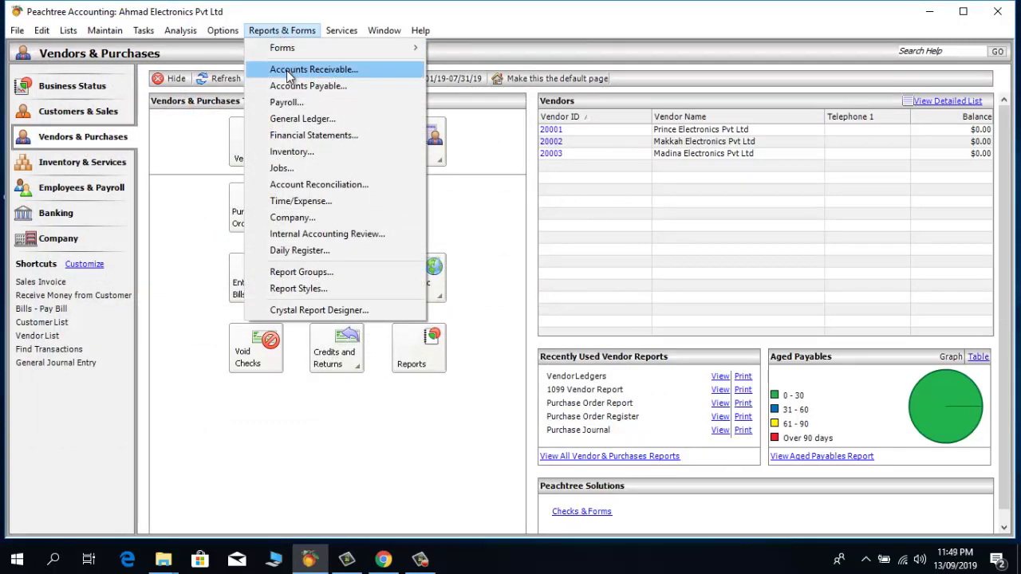
click(296, 136)
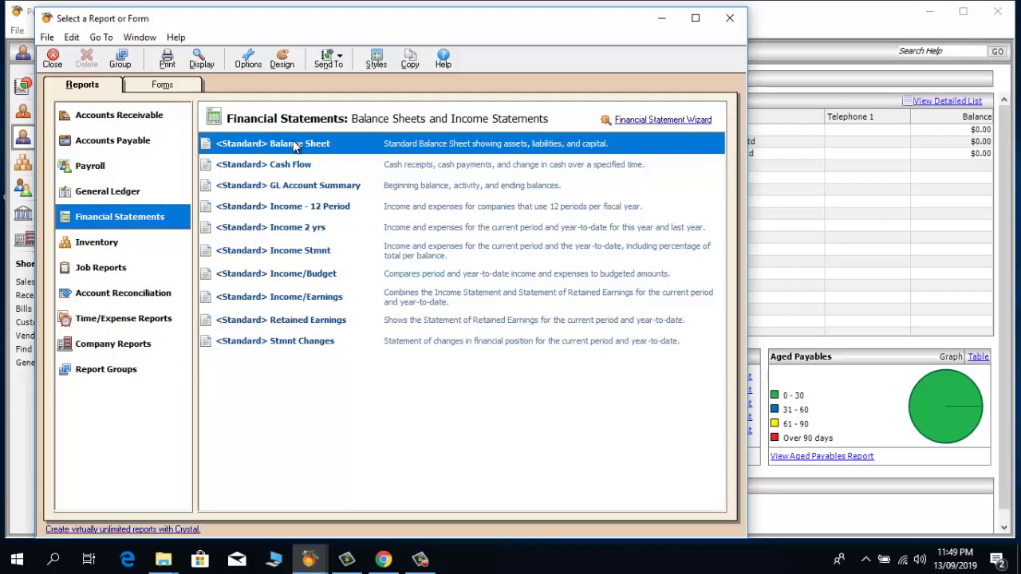
click(290, 150)
double_click(291, 150)
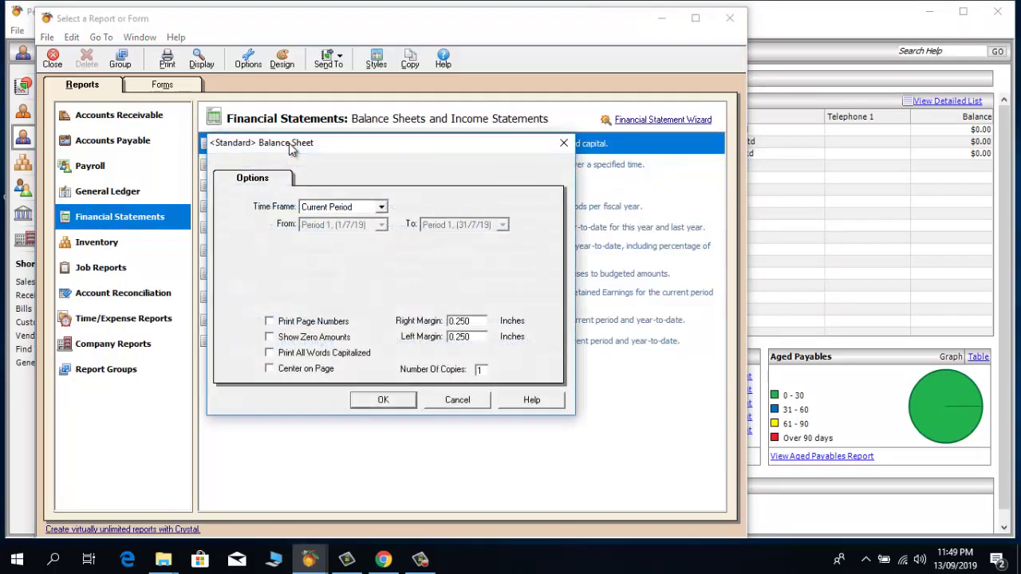
click(382, 402)
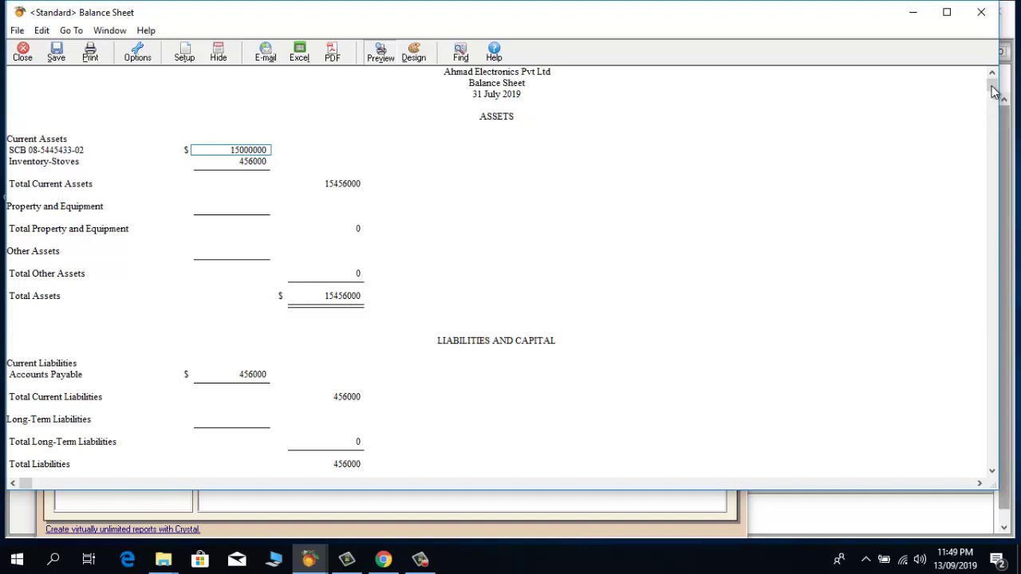
Examine the assets, liabilities and capital on the balance sheet, and close the report and the report selection
drag(992, 86, 993, 117)
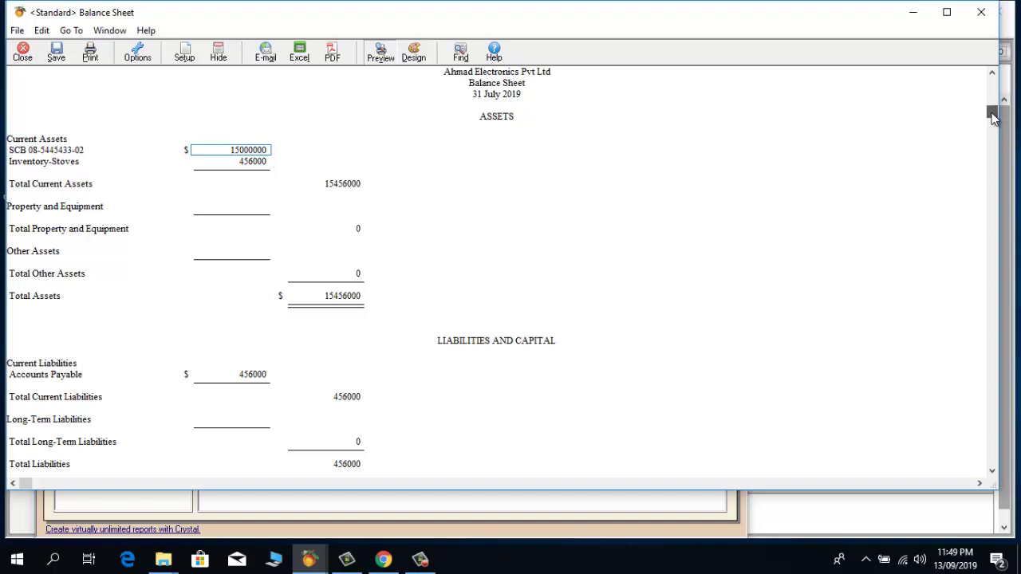
click(994, 472)
click(995, 472)
click(994, 471)
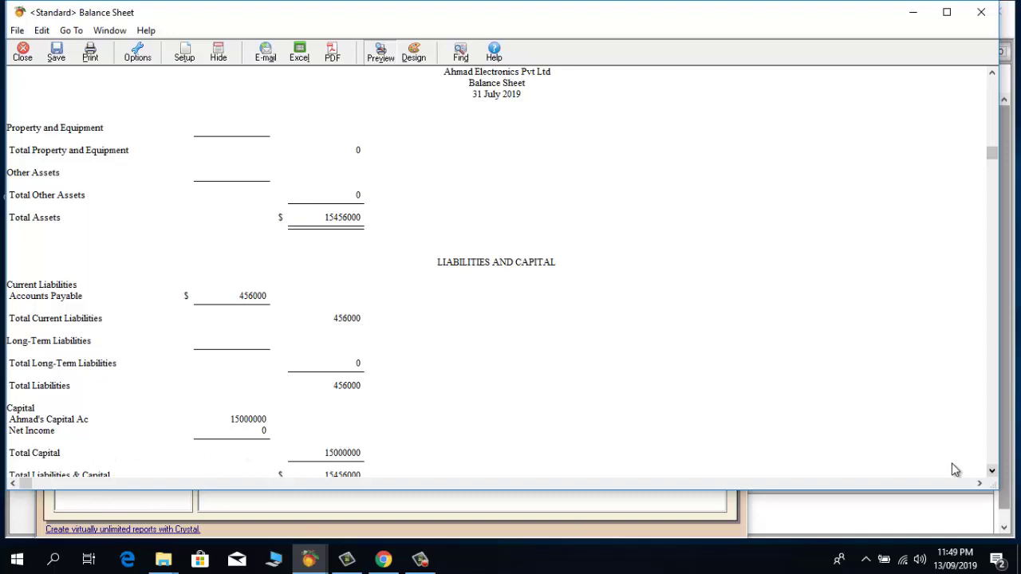
click(993, 472)
click(992, 472)
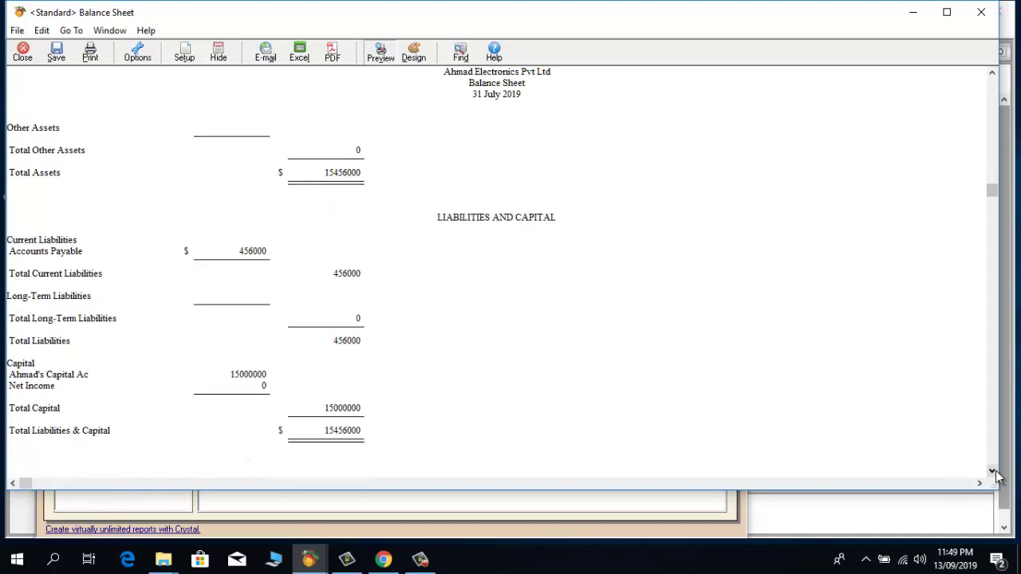
click(992, 471)
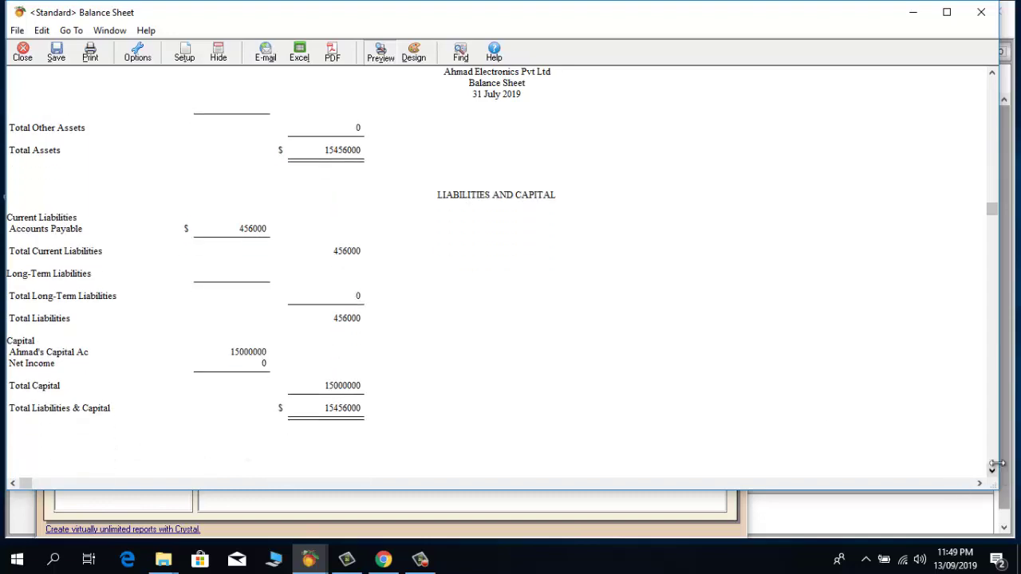
click(981, 14)
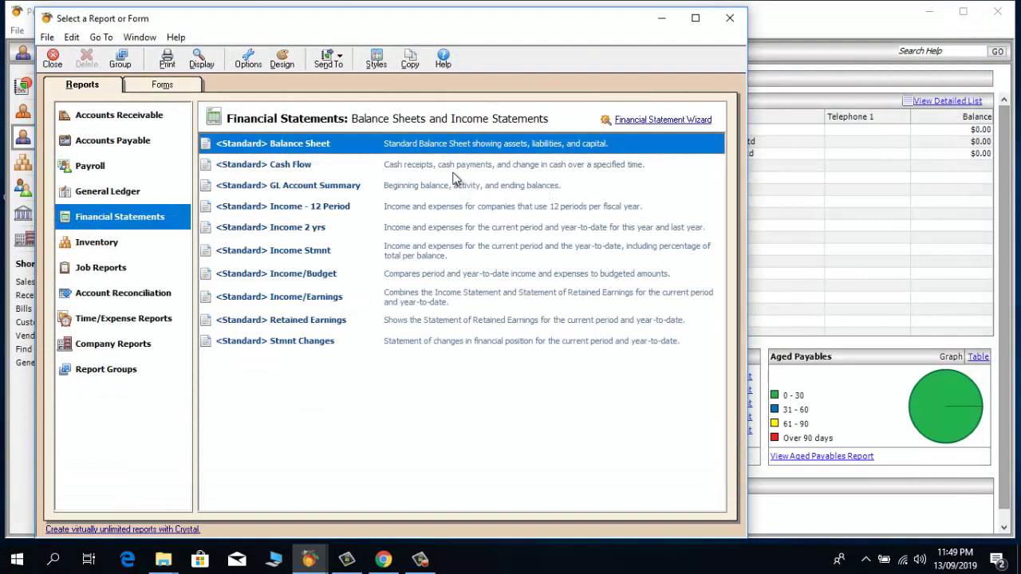
click(729, 19)
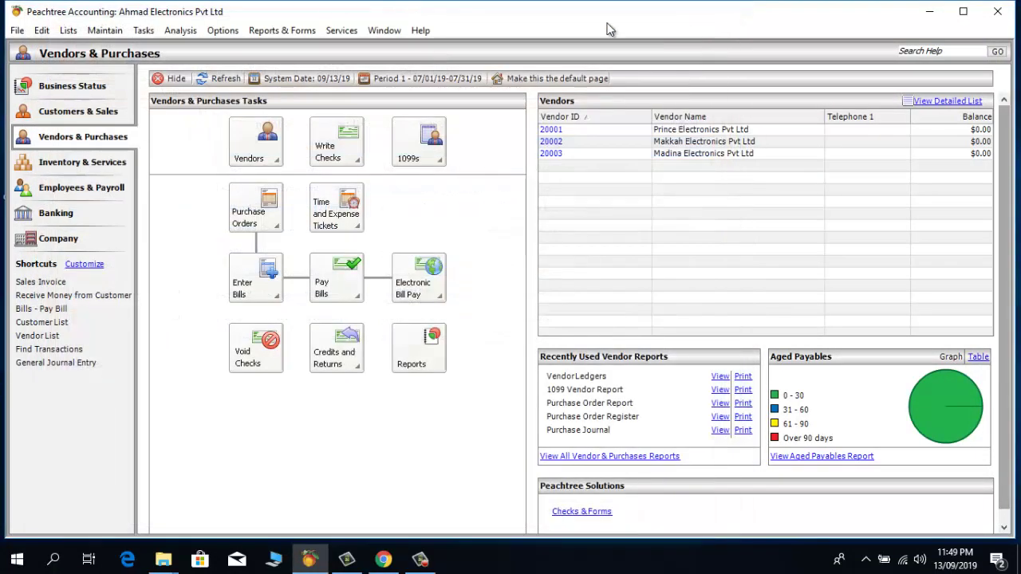
Refresh the Vendors & Purchases page to update the vendor balances
click(242, 145)
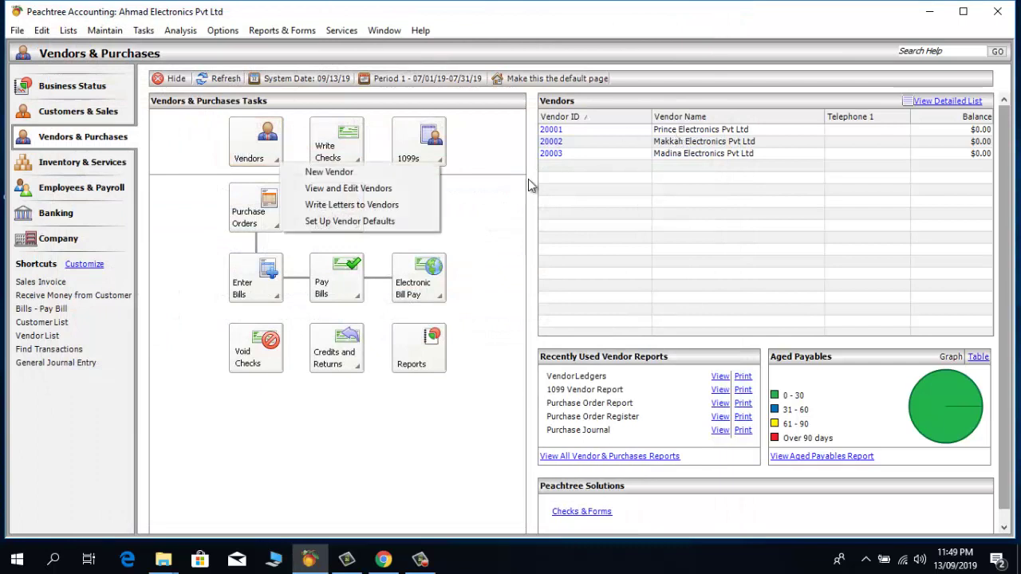
click(173, 271)
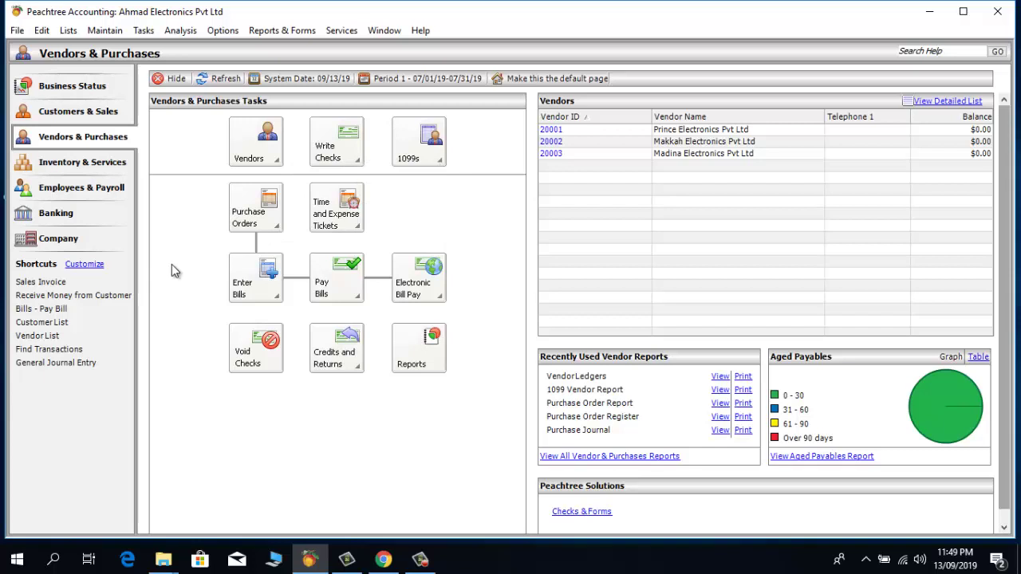
click(221, 78)
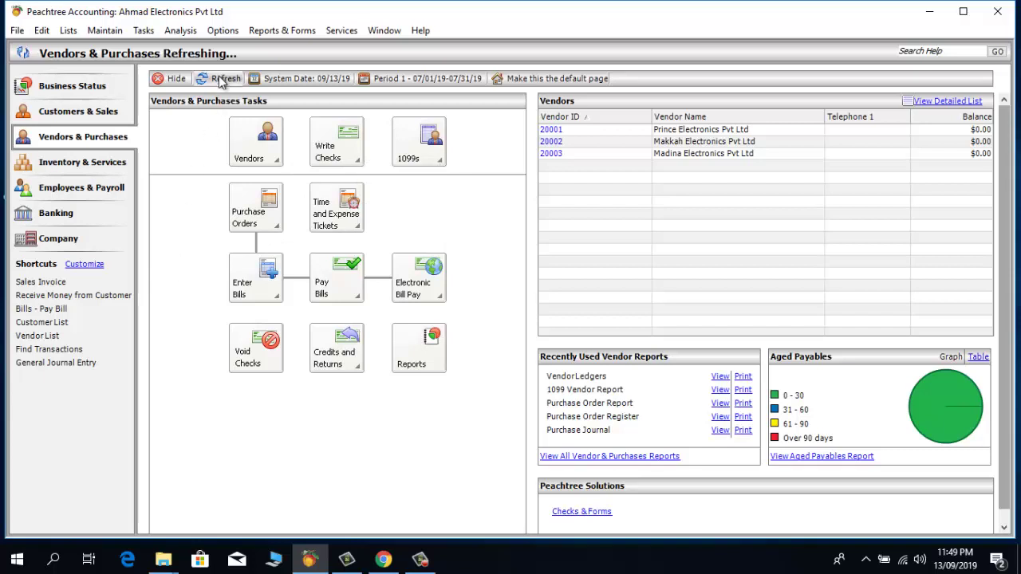